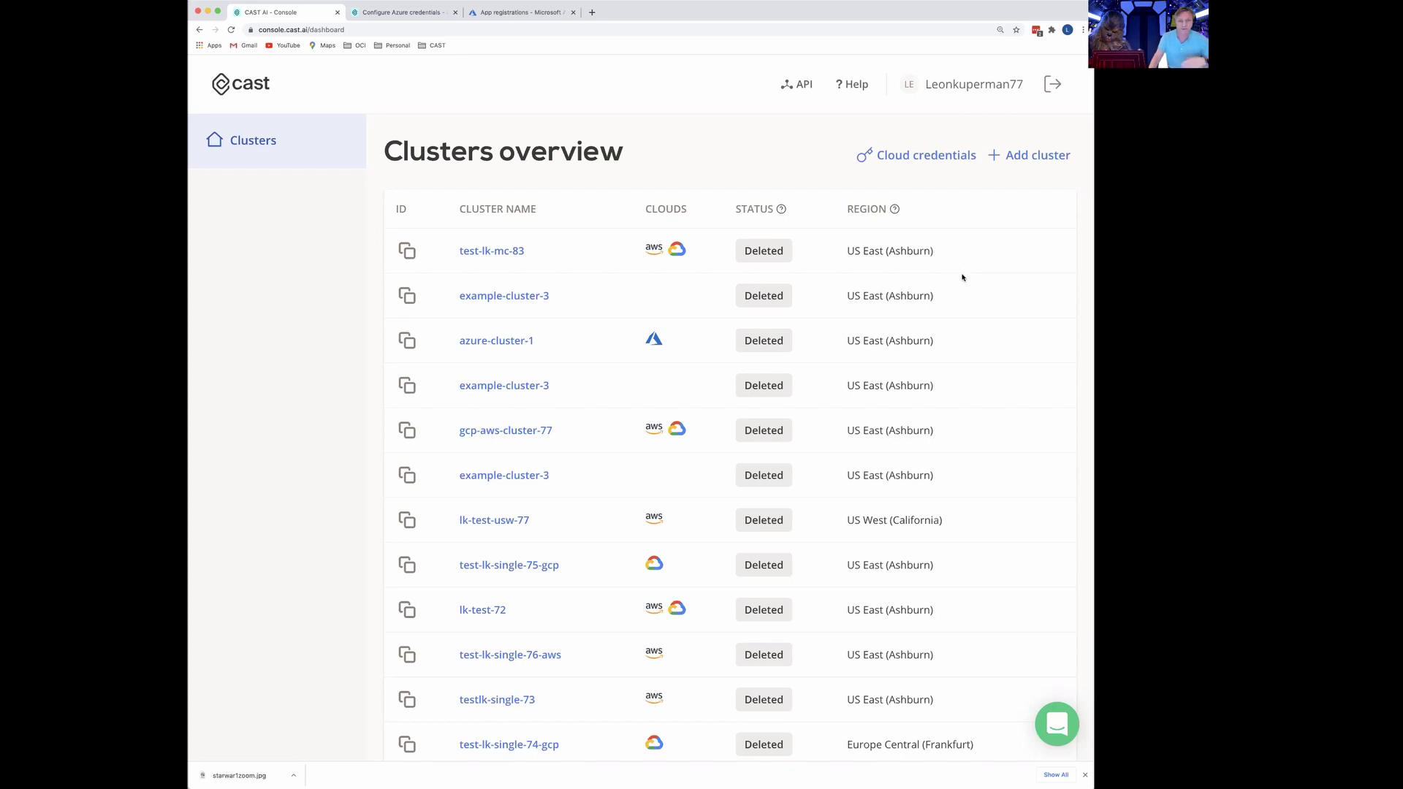
- Start a new Azure Cloud credential from the Cloud Credentials page and read through its account access instructions
{"action": "left_click", "coordinate": [933, 160]}
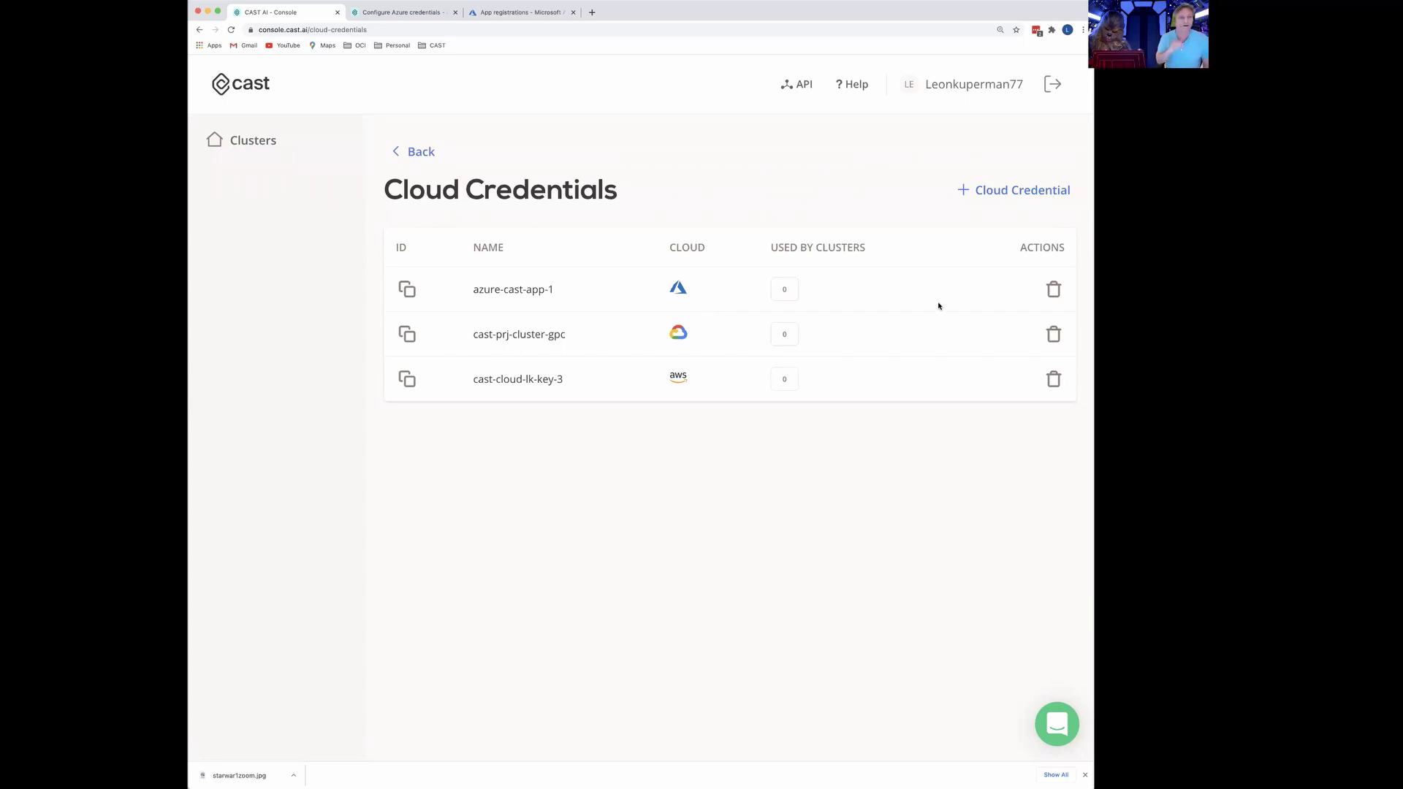
{"action": "left_click", "coordinate": [1013, 191]}
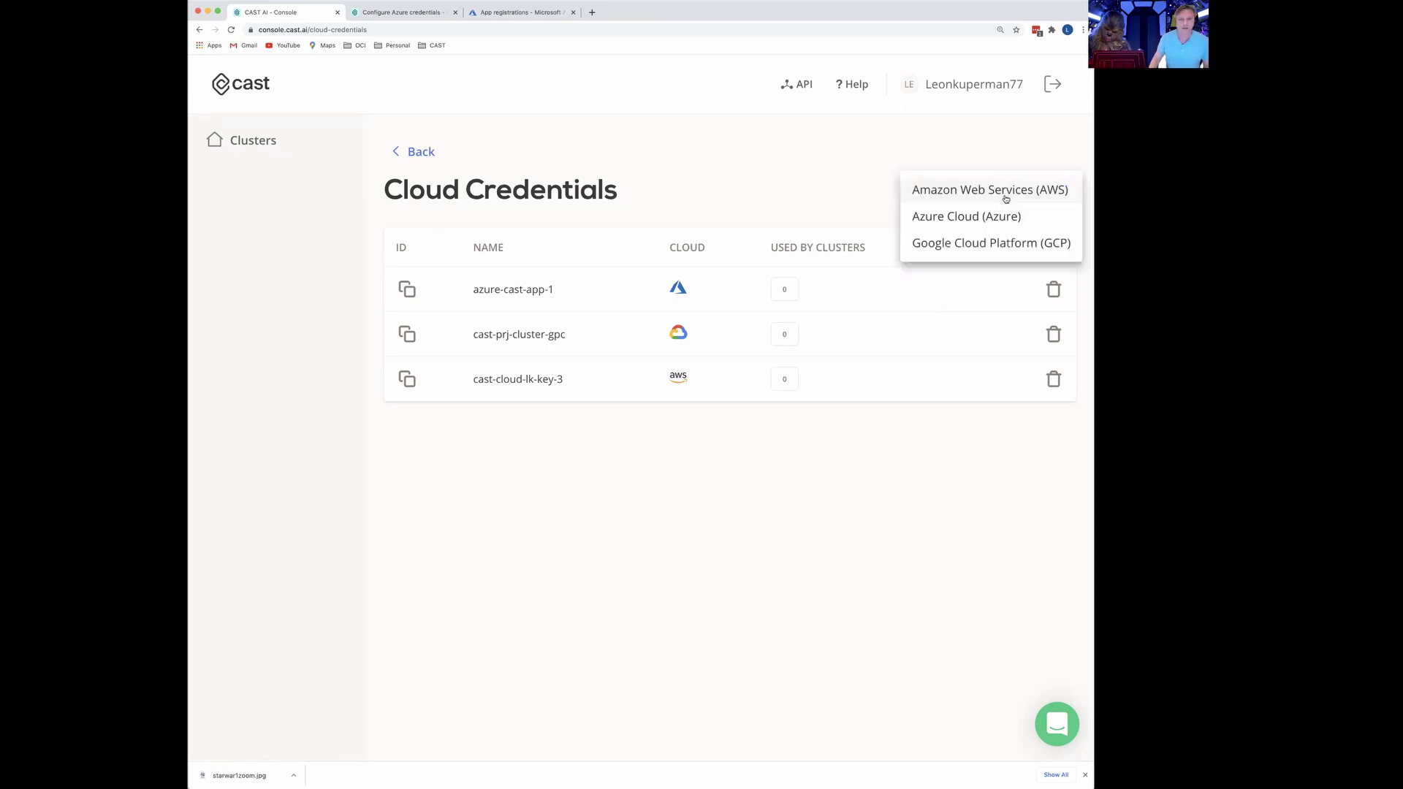
{"action": "left_click", "coordinate": [932, 217]}
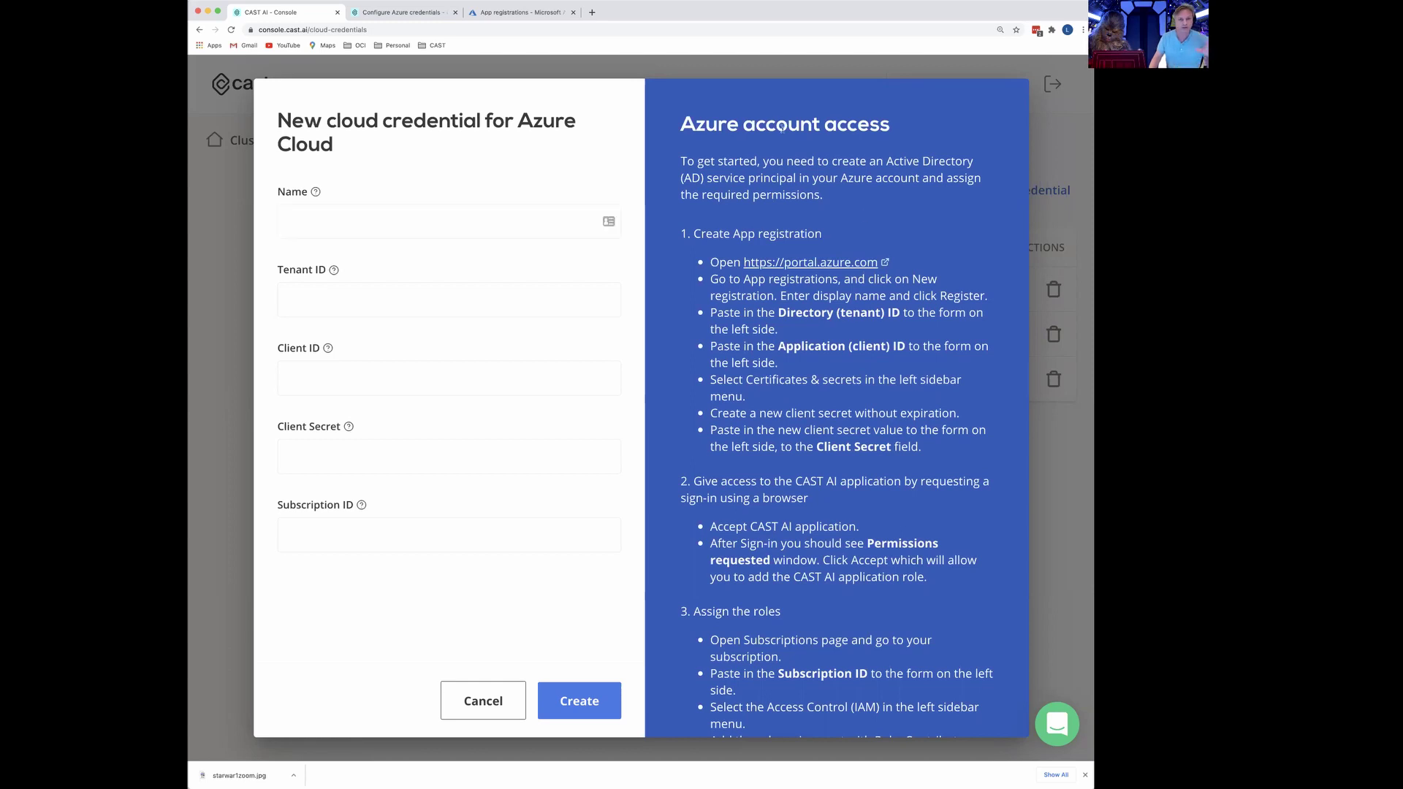
{"action": "scroll", "coordinate": [877, 587], "scroll_direction": "down", "scroll_amount": 3}
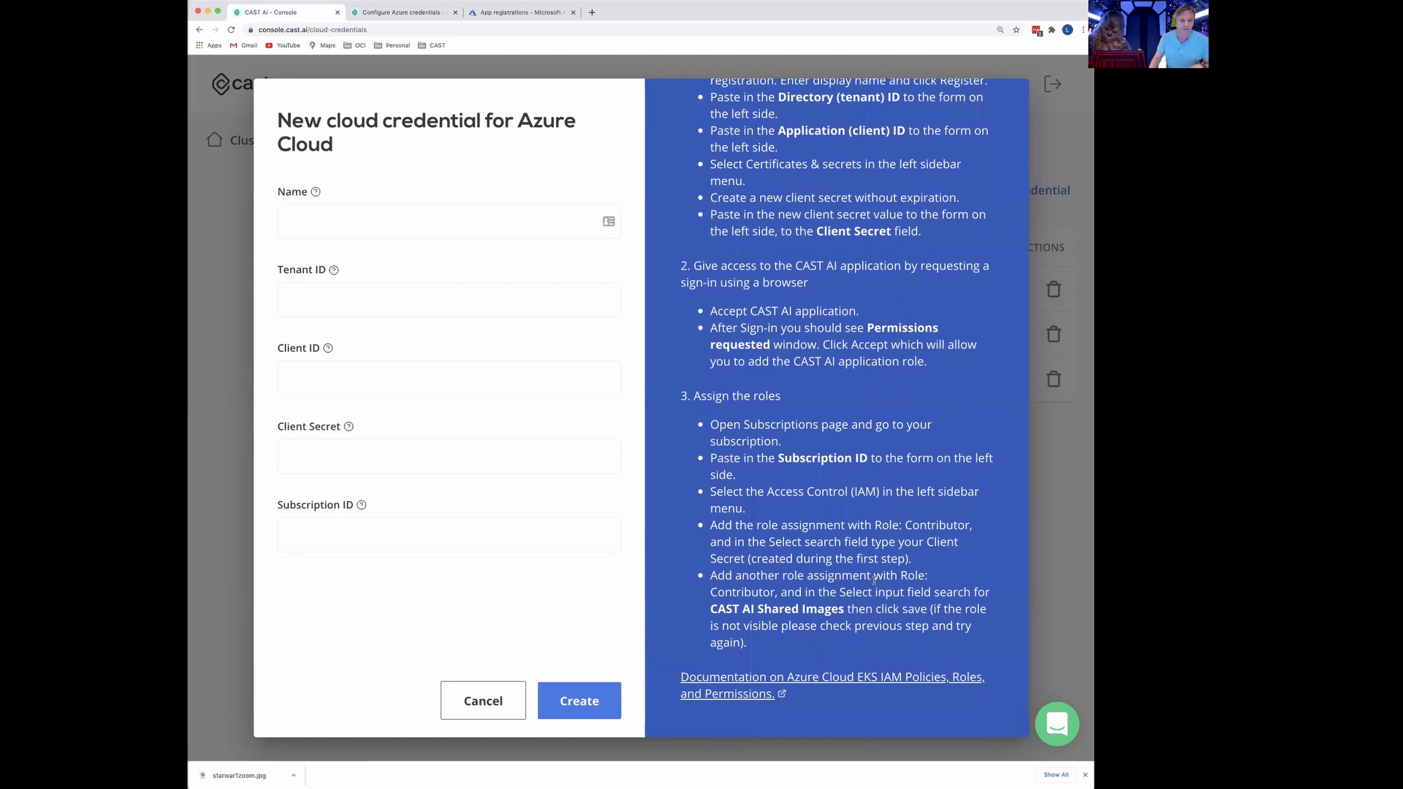
{"action": "scroll", "coordinate": [874, 580], "scroll_direction": "up", "scroll_amount": 3}
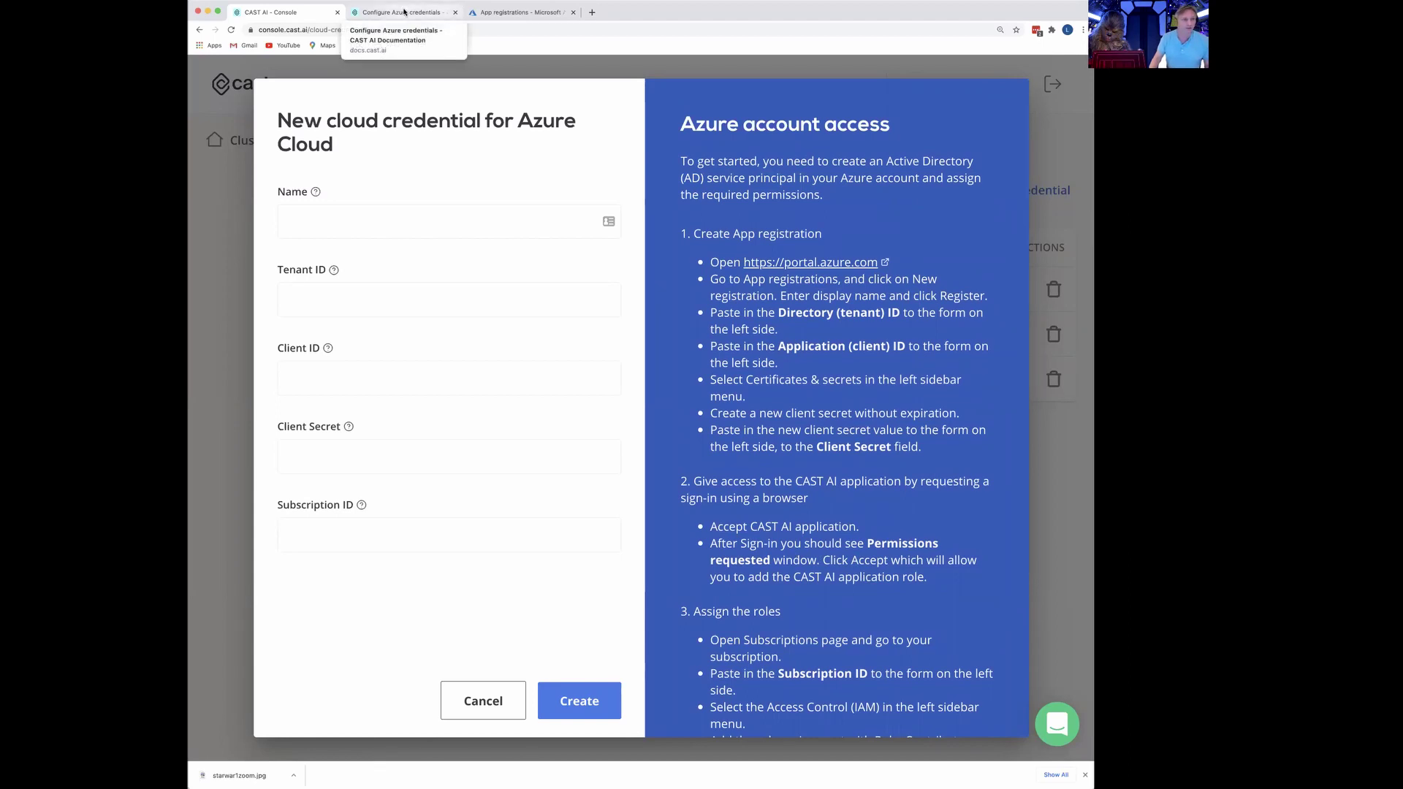
- Skim the Configure Azure credentials documentation for the app registration and client secret instructions
{"action": "left_click", "coordinate": [405, 12]}
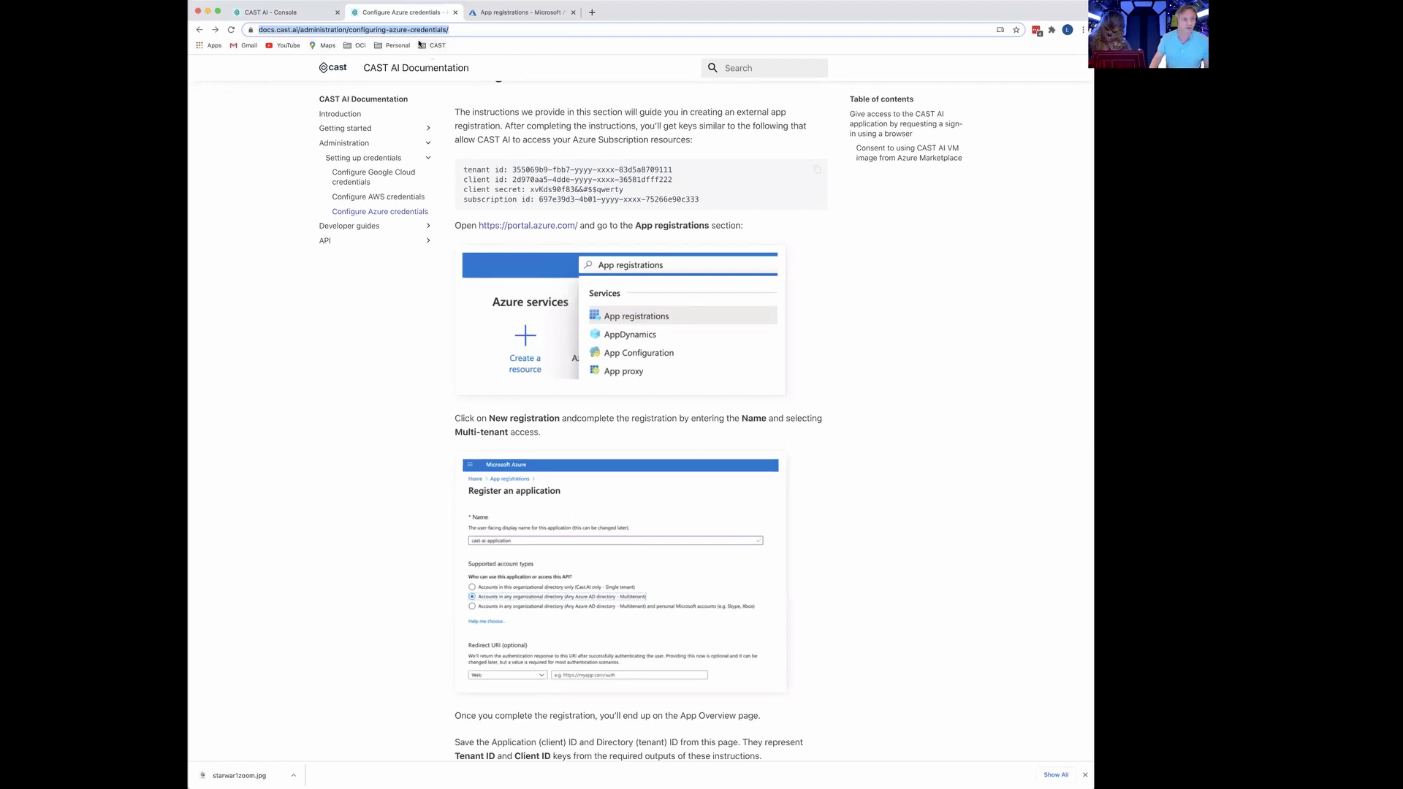
{"action": "scroll", "coordinate": [752, 318], "scroll_direction": "down", "scroll_amount": 10}
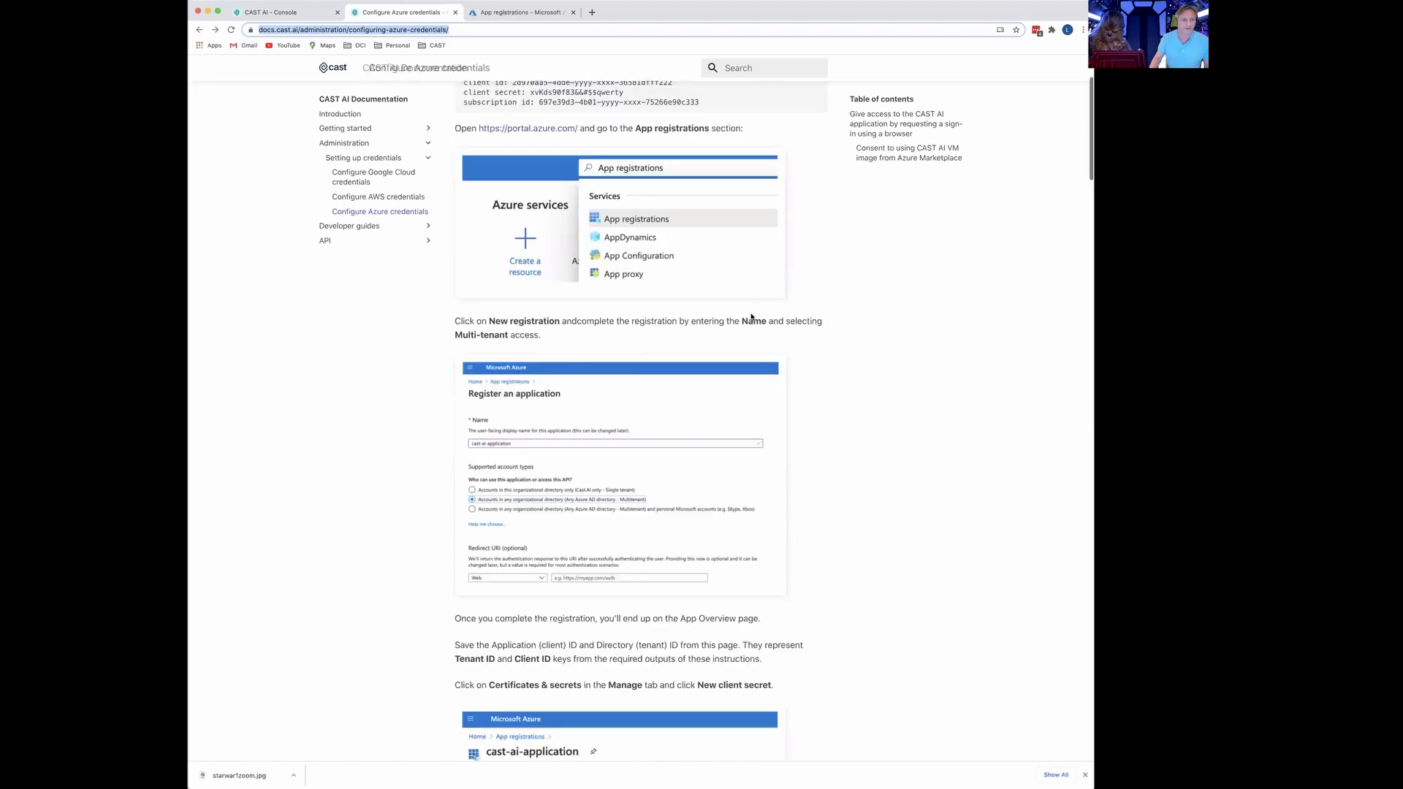
{"action": "scroll", "coordinate": [751, 317], "scroll_direction": "down", "scroll_amount": 3}
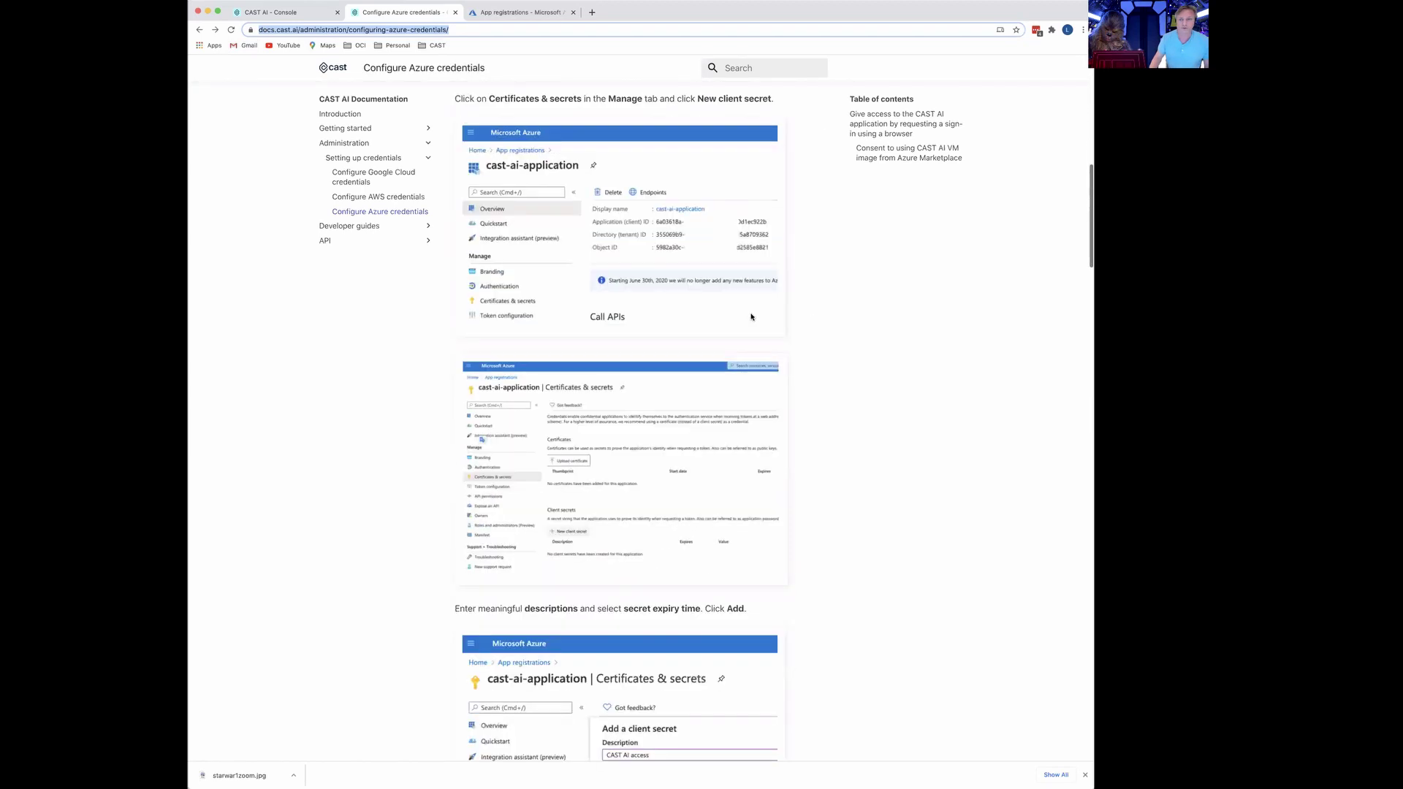
- Return to the CAST AI console and name the new Azure credential az-cred-2
{"action": "left_click", "coordinate": [268, 12]}
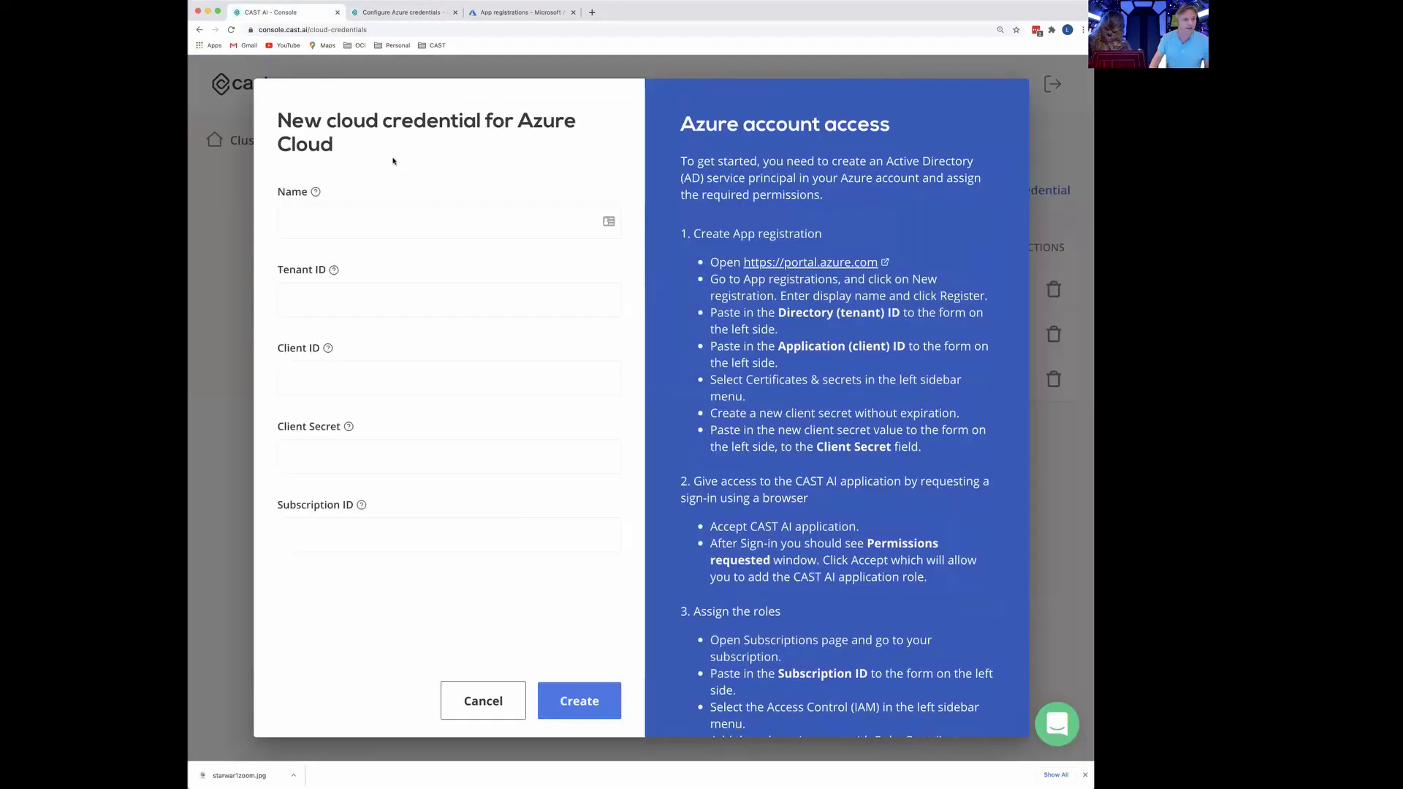
{"action": "mouse_move", "coordinate": [315, 194]}
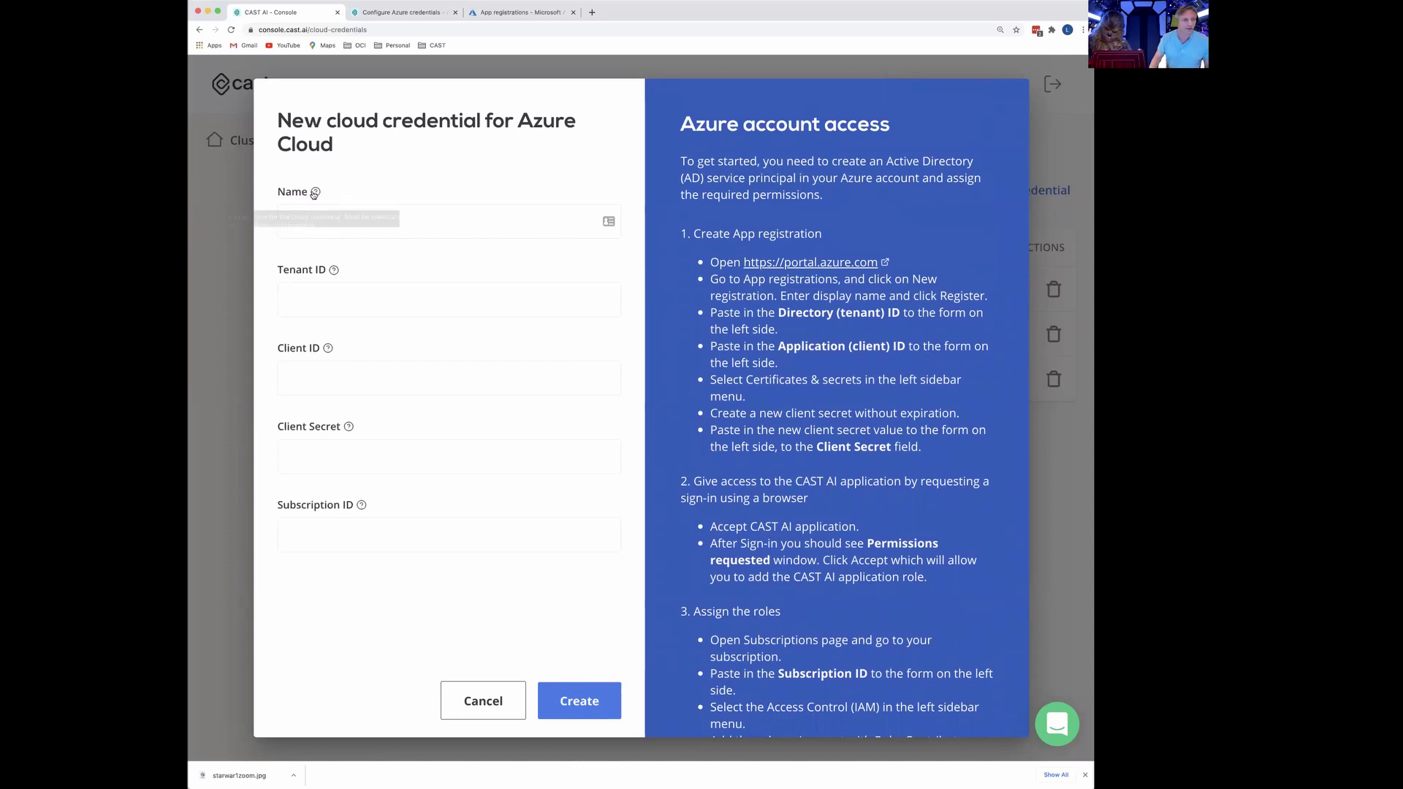
{"action": "left_click", "coordinate": [455, 221]}
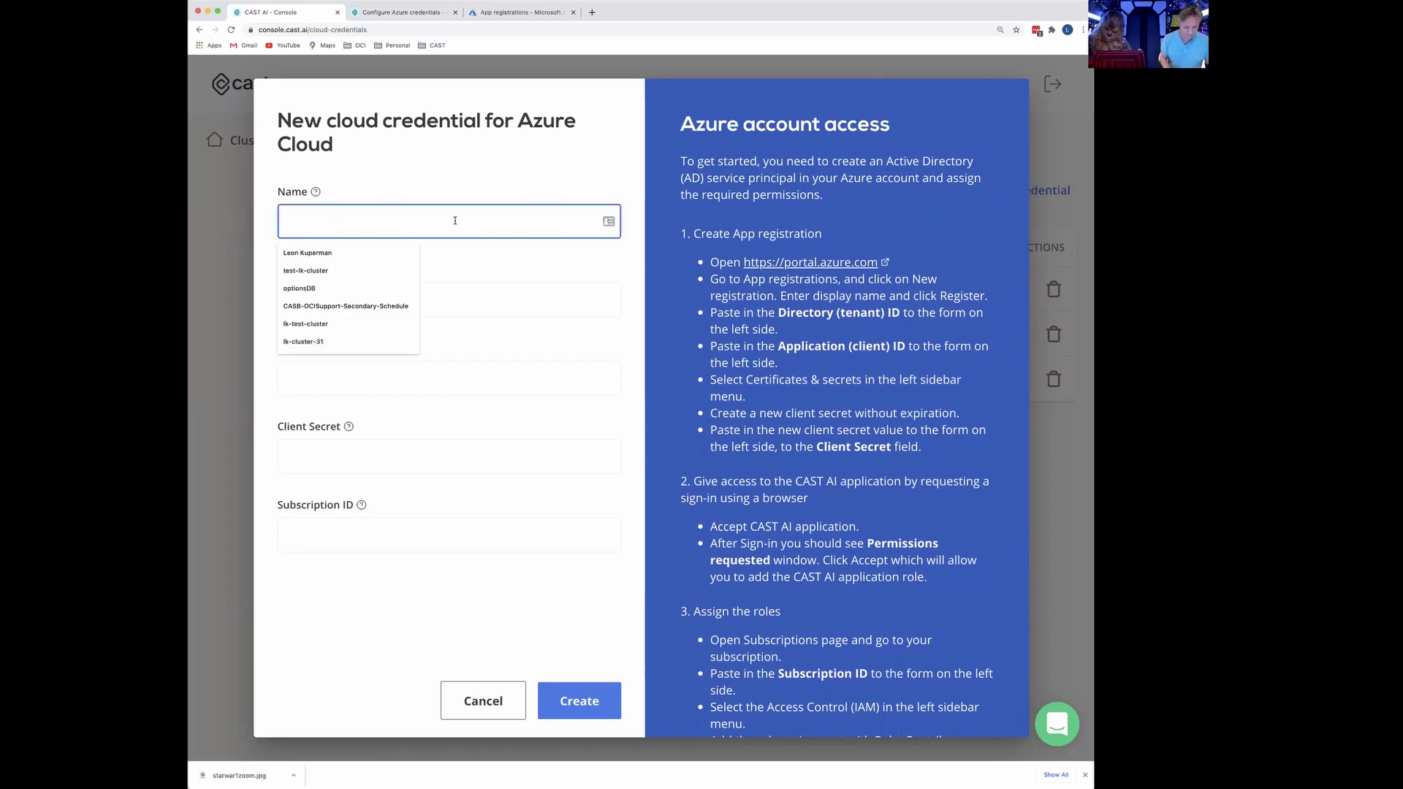
{"action": "type", "text": "az-cred-2"}
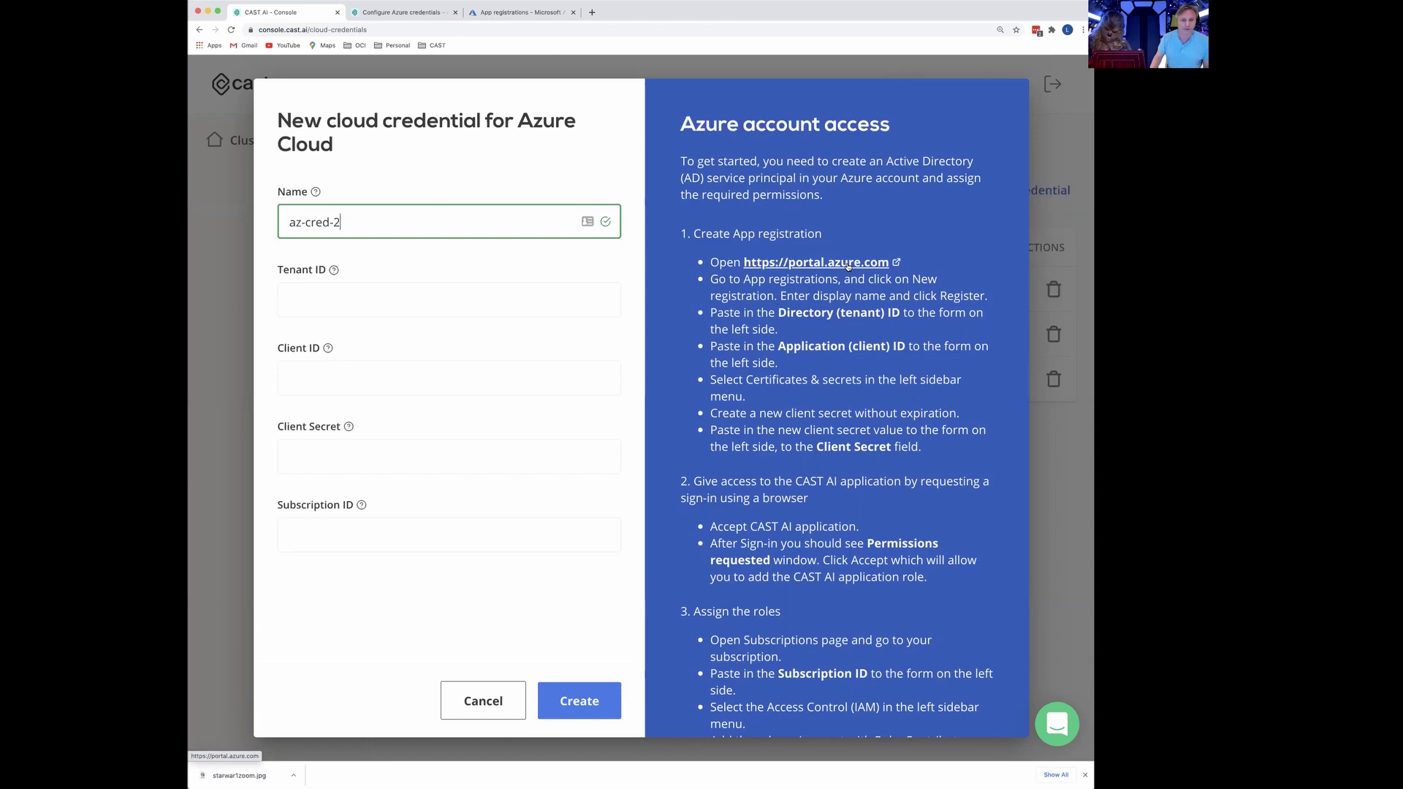
- Switch to the Azure portal, search for "app reg" and open the App registrations service
{"action": "left_click", "coordinate": [532, 12]}
{"action": "left_click", "coordinate": [502, 66]}
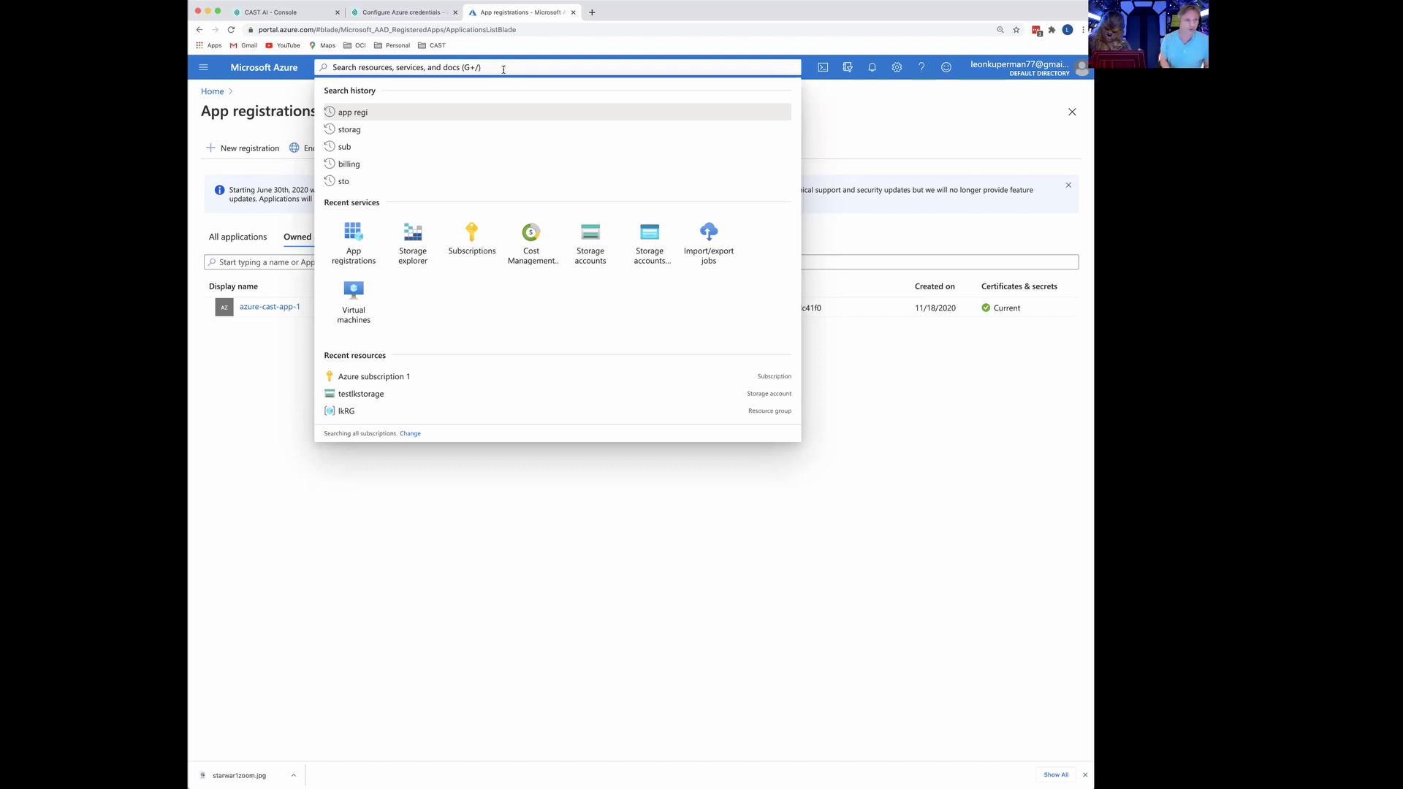
{"action": "type", "text": "app reg"}
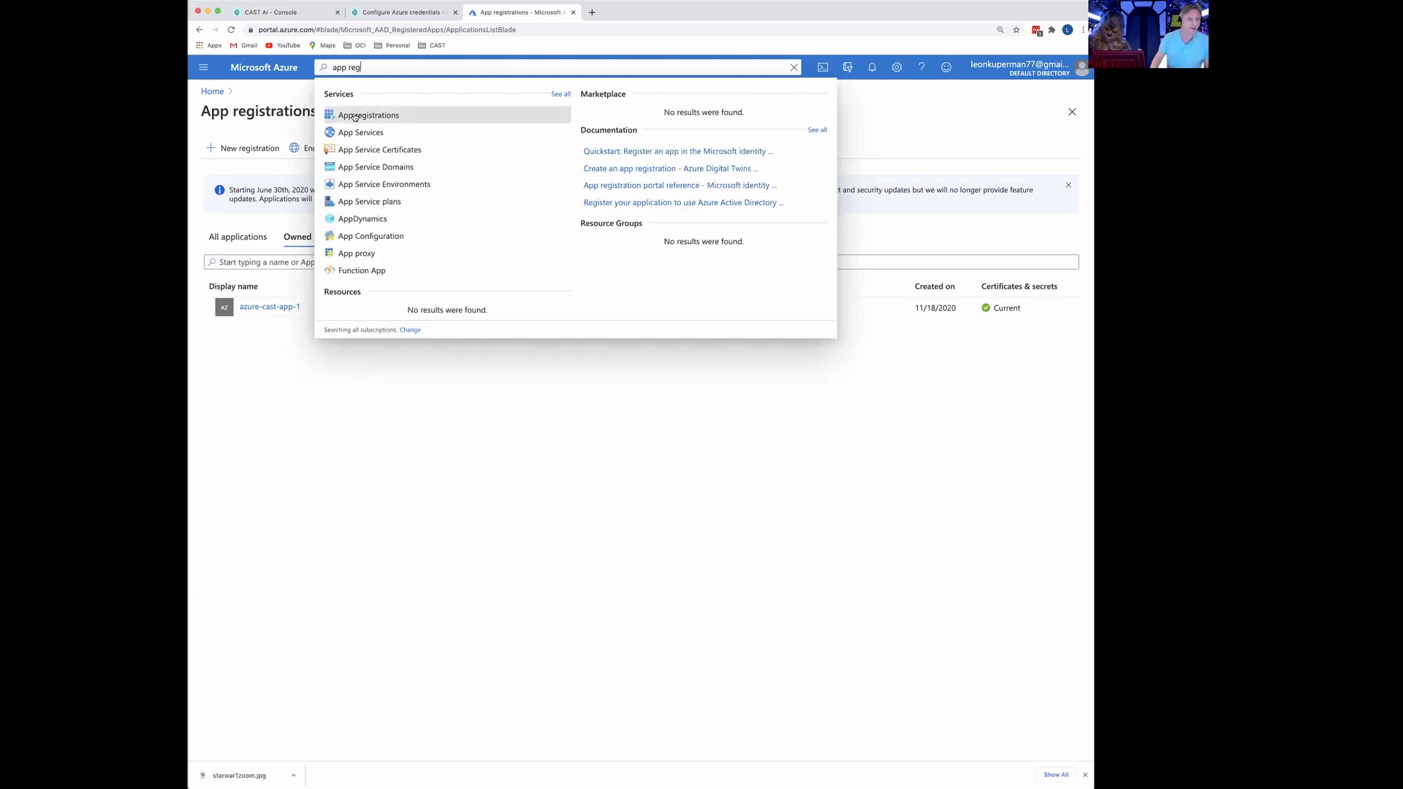
{"action": "left_click", "coordinate": [363, 114]}
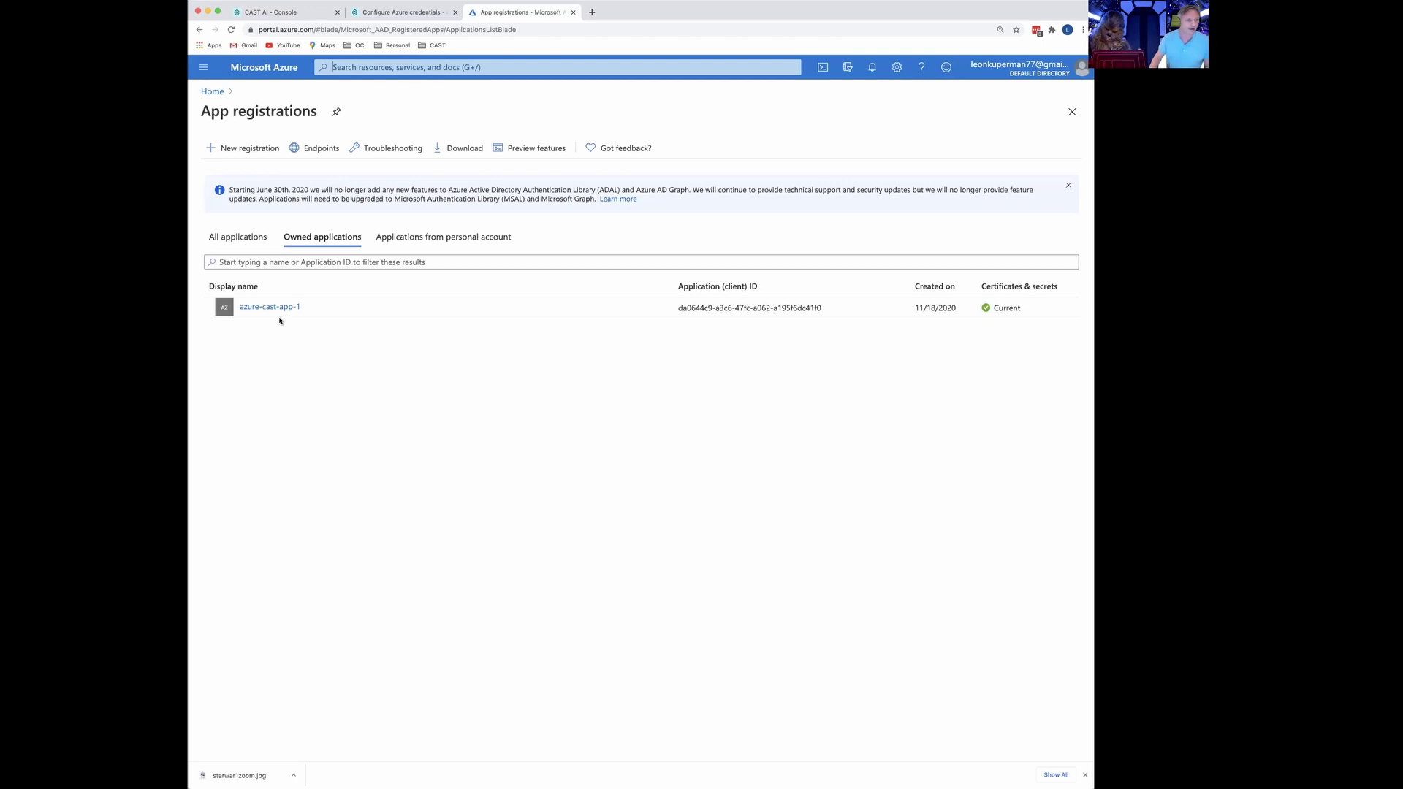
- Register a new application named cast-cred-2 with the single-tenant account type, checking the CAST AI instructions before filling in the form
{"action": "left_click", "coordinate": [237, 149]}
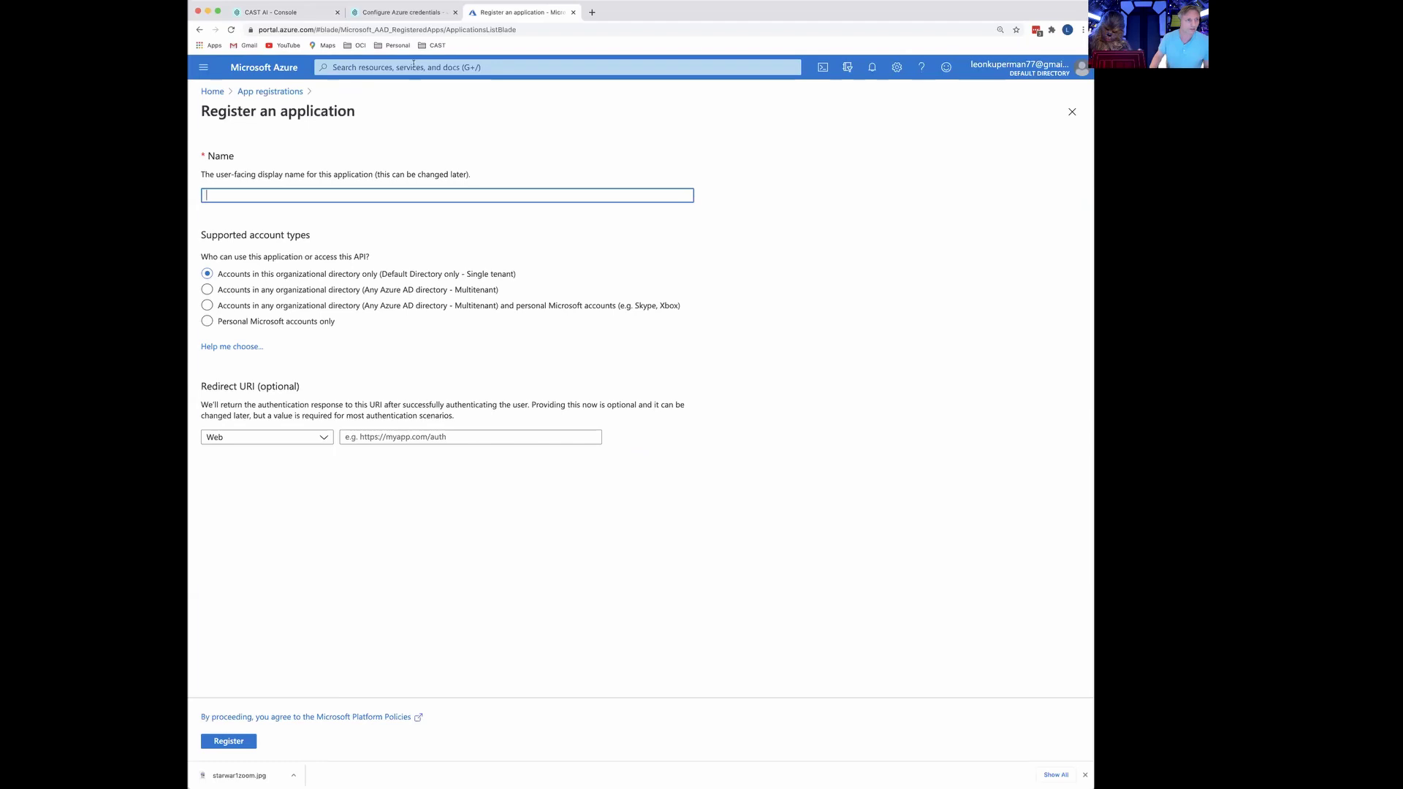
{"action": "left_click", "coordinate": [258, 14]}
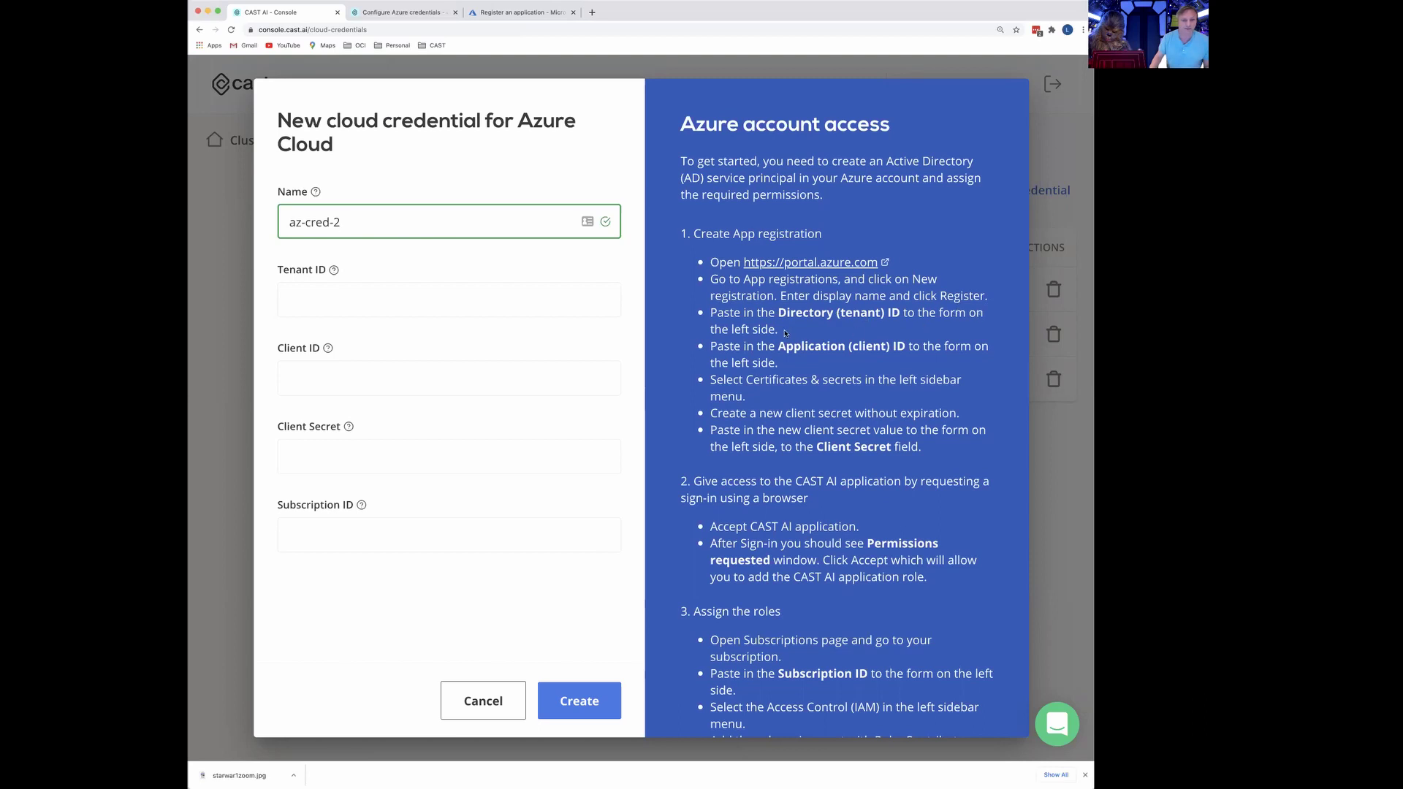
{"action": "left_click", "coordinate": [524, 12]}
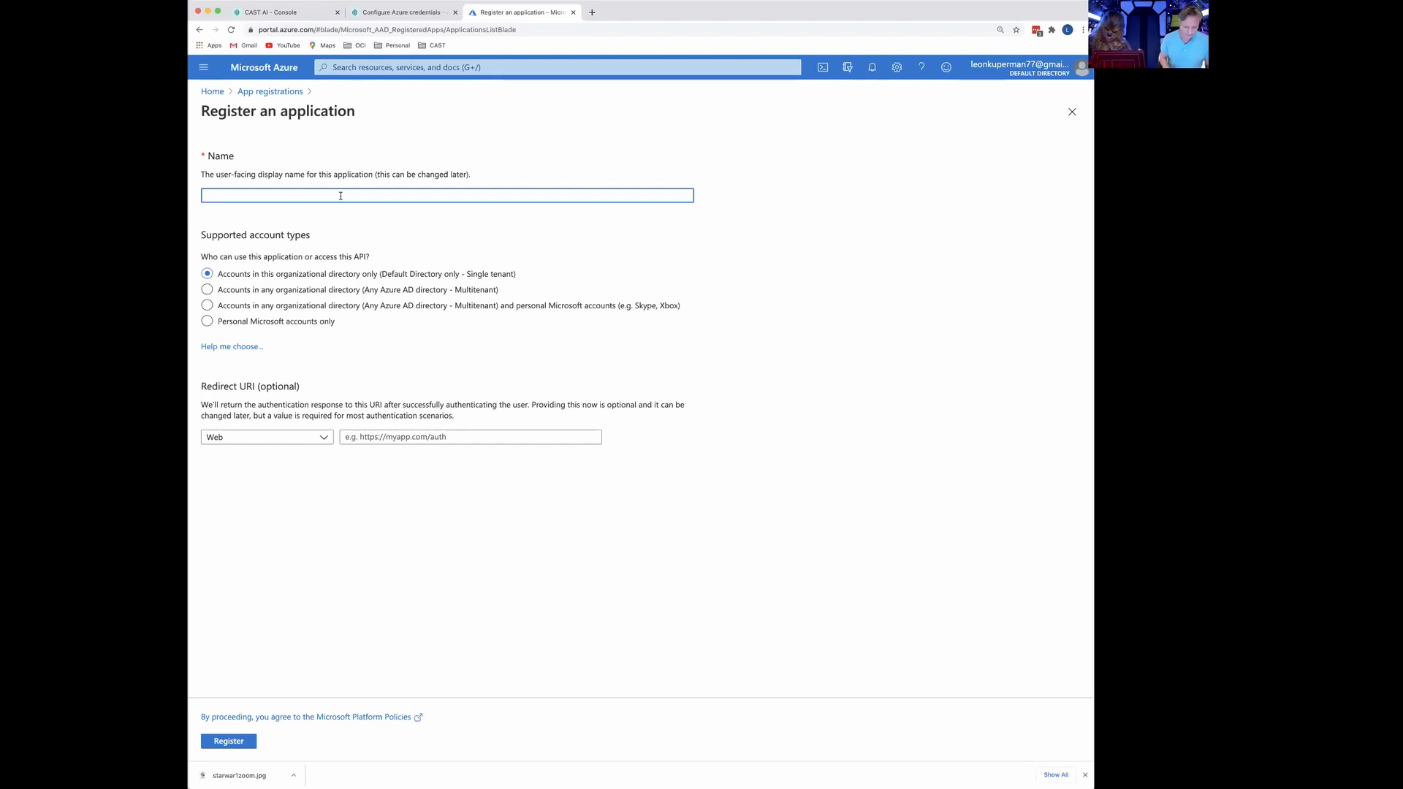
{"action": "type", "text": "cast-cred-2"}
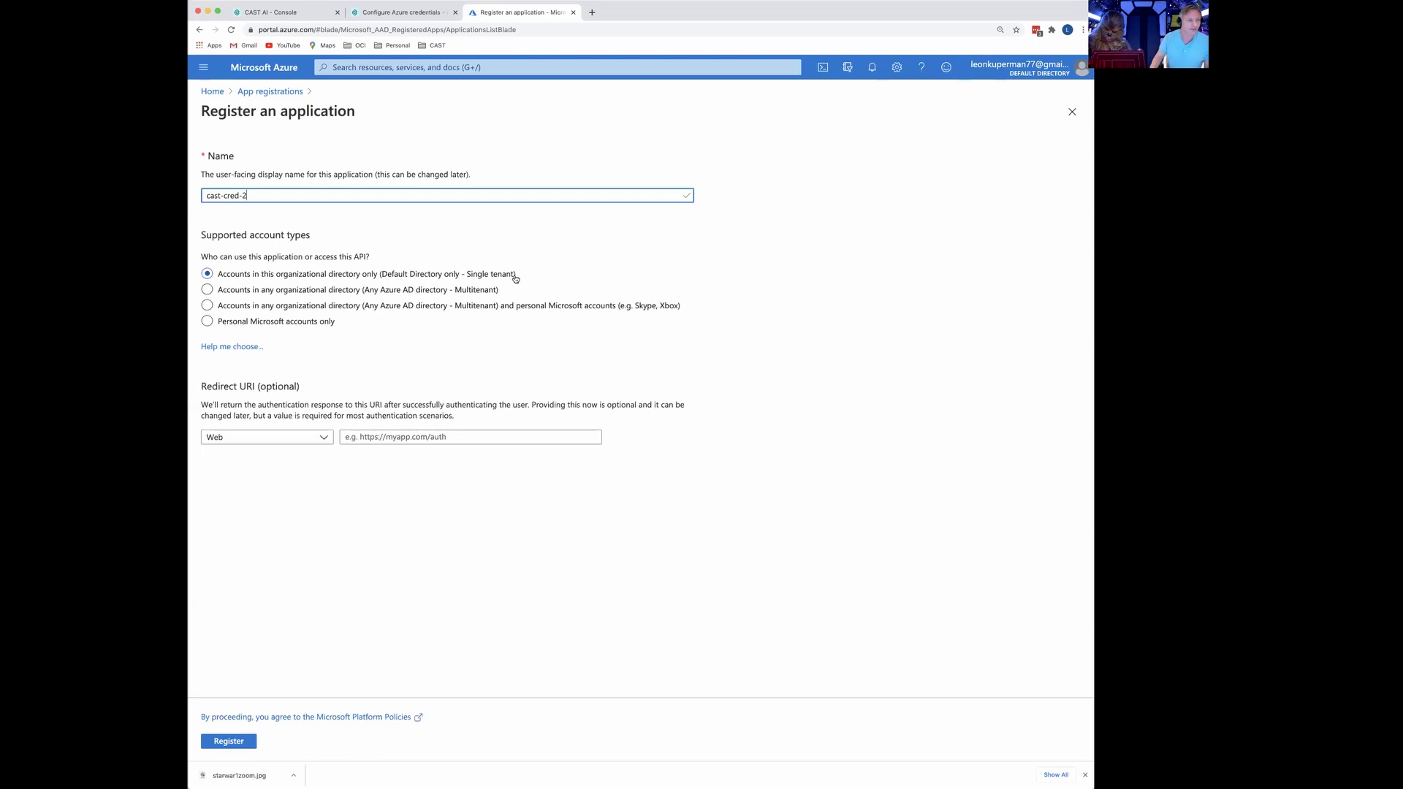
{"action": "left_click", "coordinate": [230, 741]}
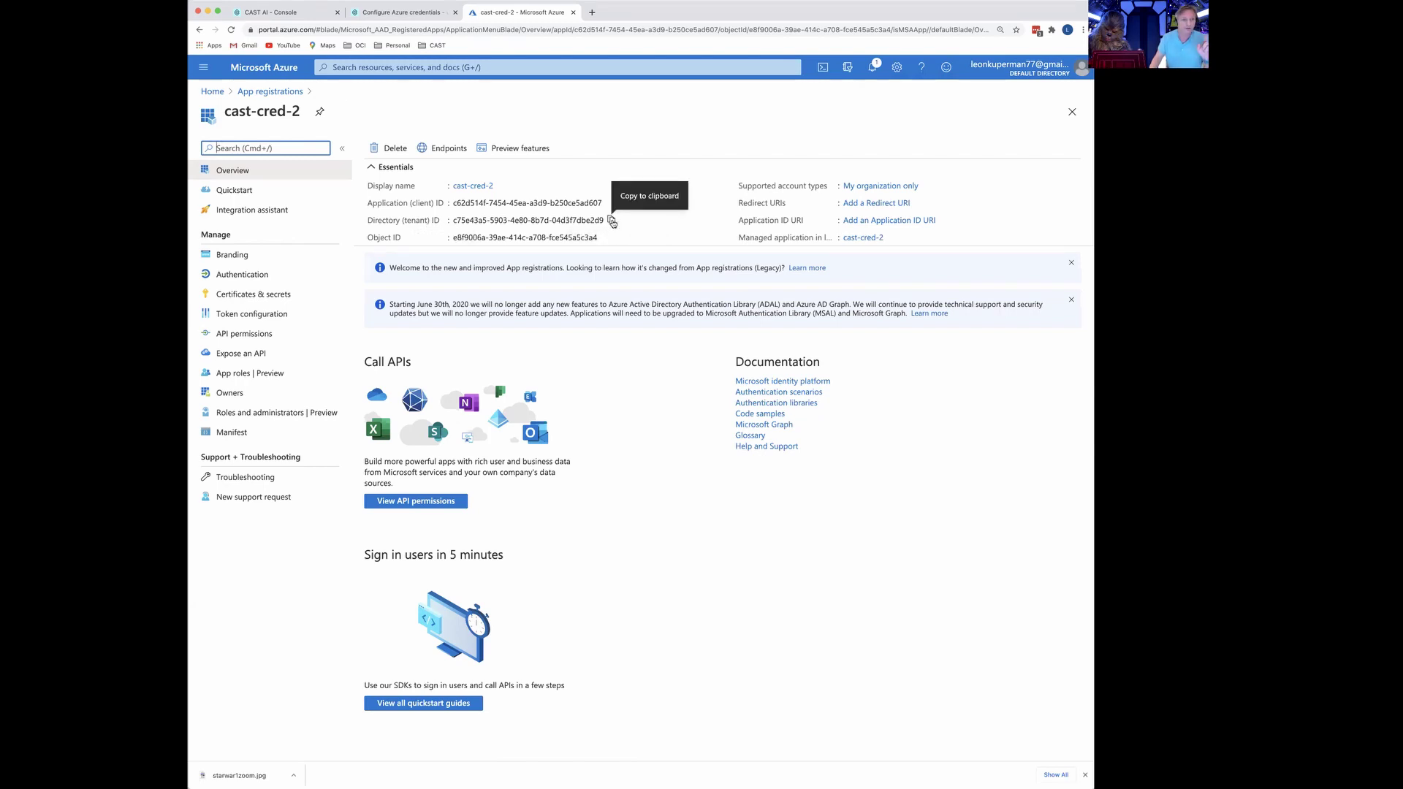
- Copy the Directory (tenant) ID of cast-cred-2 into the Tenant ID field of the CAST AI credential form
{"action": "left_click", "coordinate": [611, 221]}
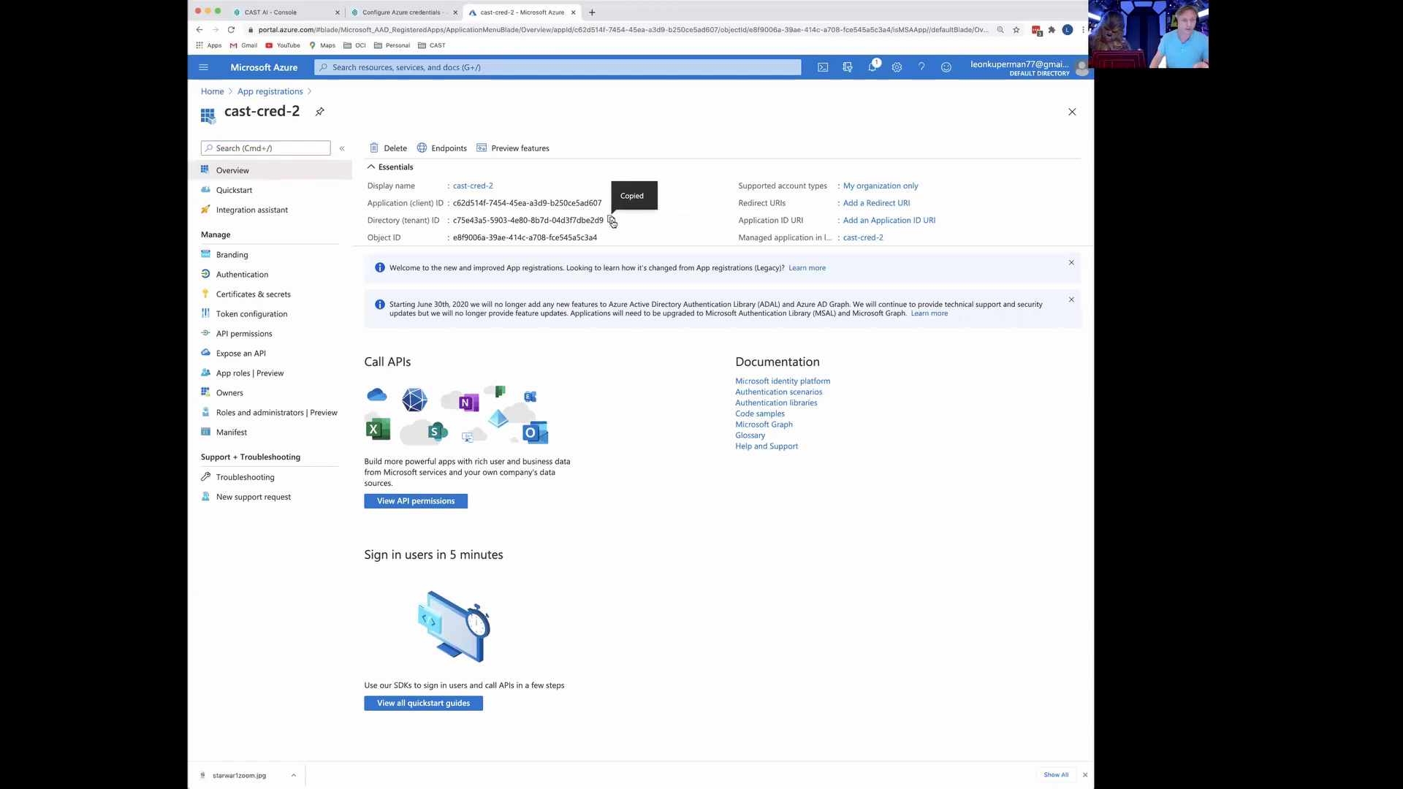
{"action": "left_click", "coordinate": [290, 16]}
{"action": "left_click", "coordinate": [326, 301]}
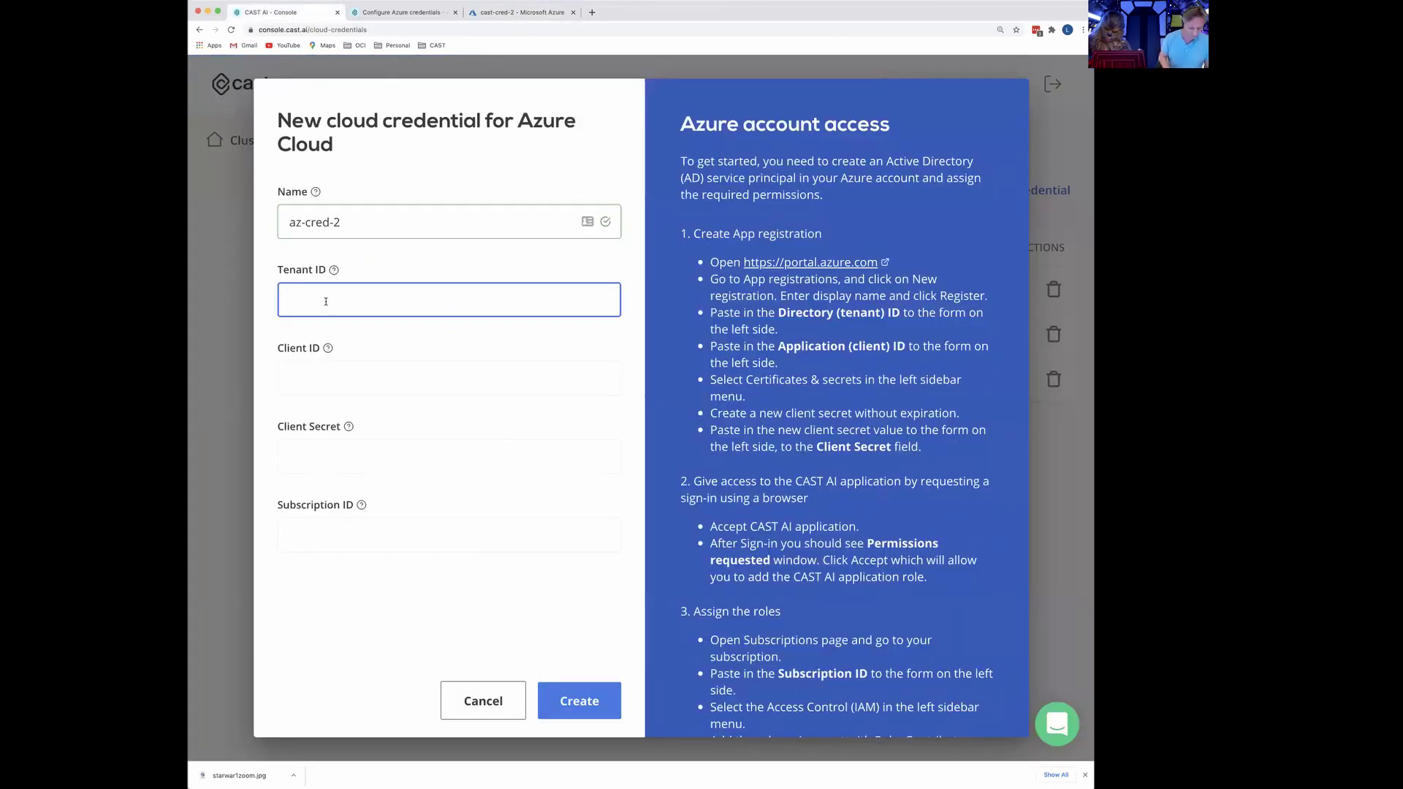
{"action": "key", "text": "super+v"}
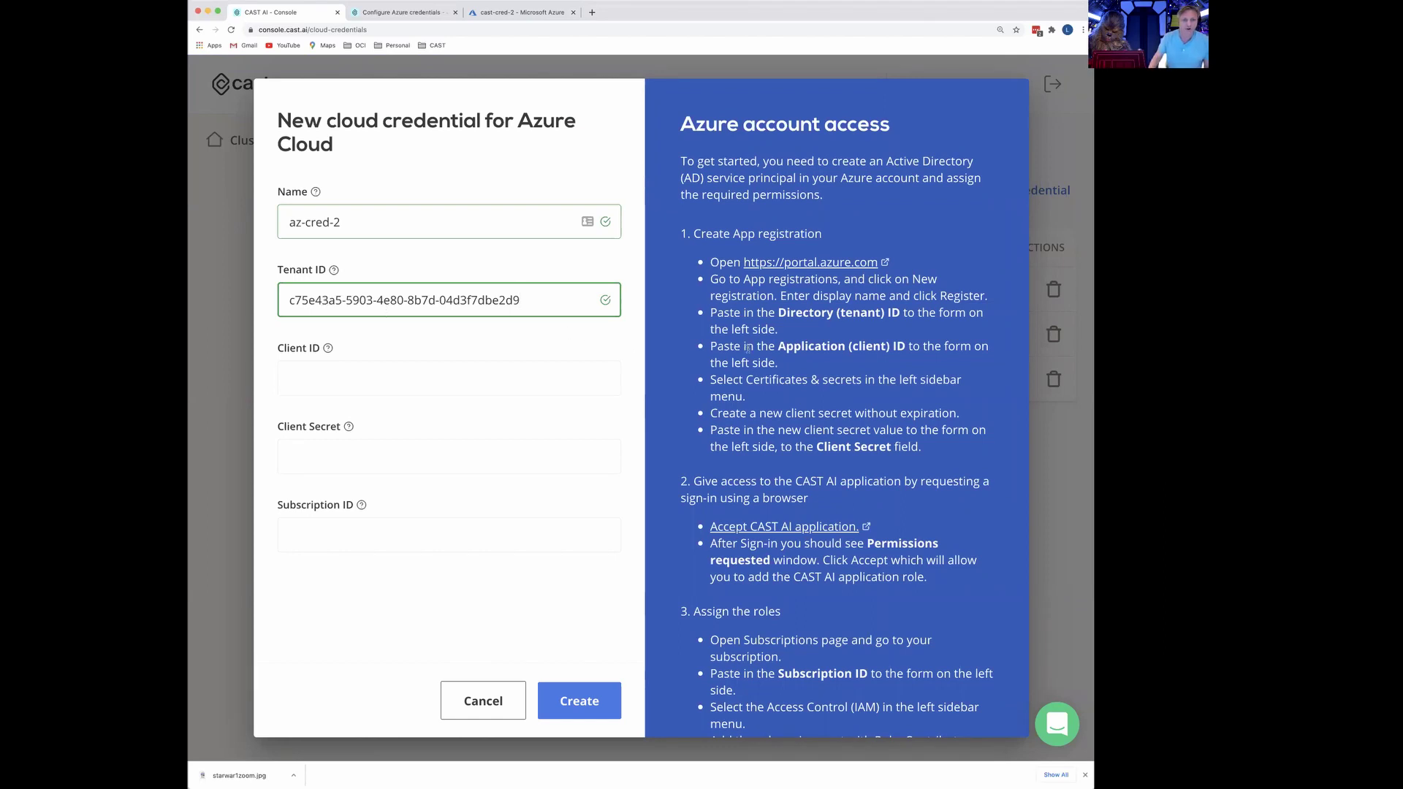
- Copy the Application (client) ID of cast-cred-2 from Azure into the Client ID field of the CAST AI credential form
{"action": "left_click", "coordinate": [379, 377]}
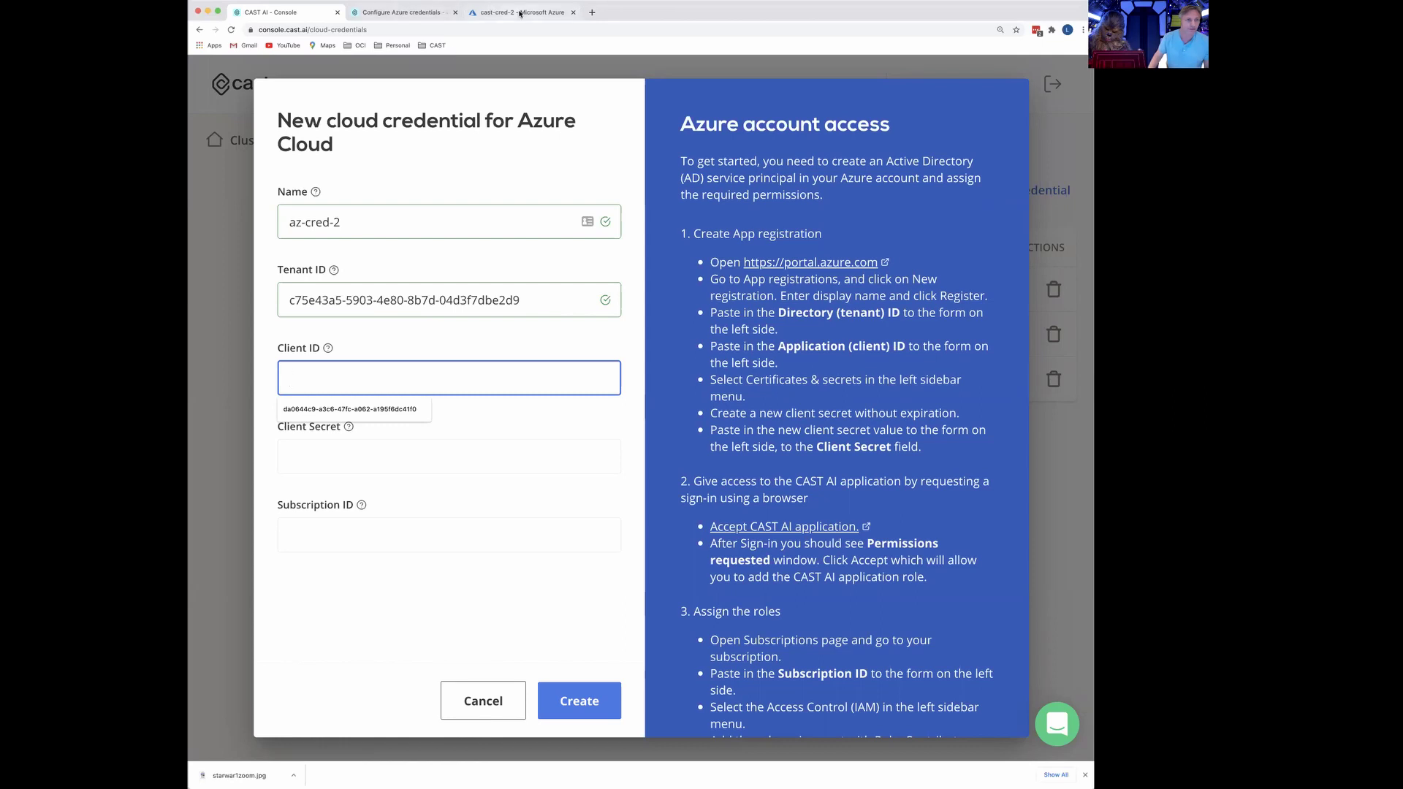
{"action": "left_click", "coordinate": [489, 10]}
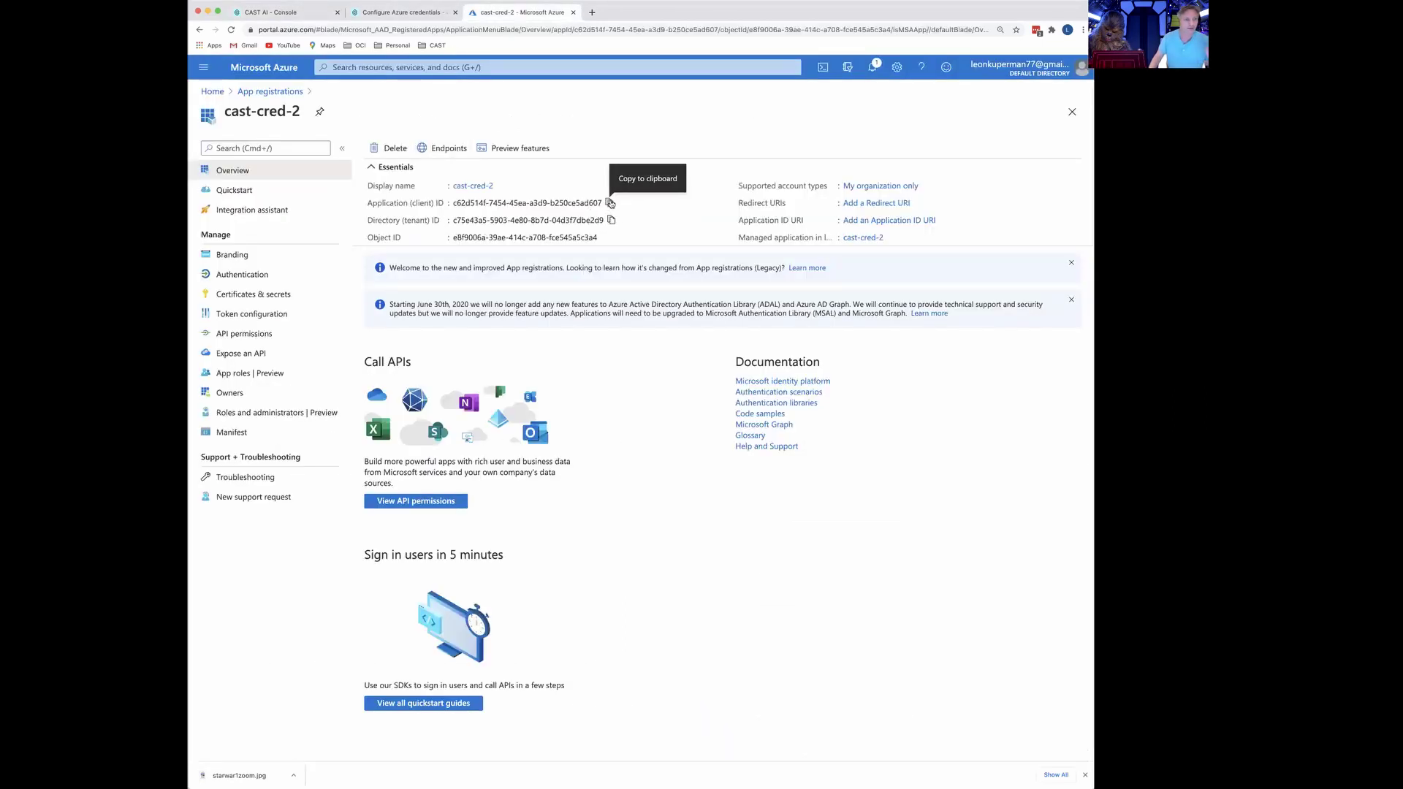
{"action": "left_click", "coordinate": [610, 203]}
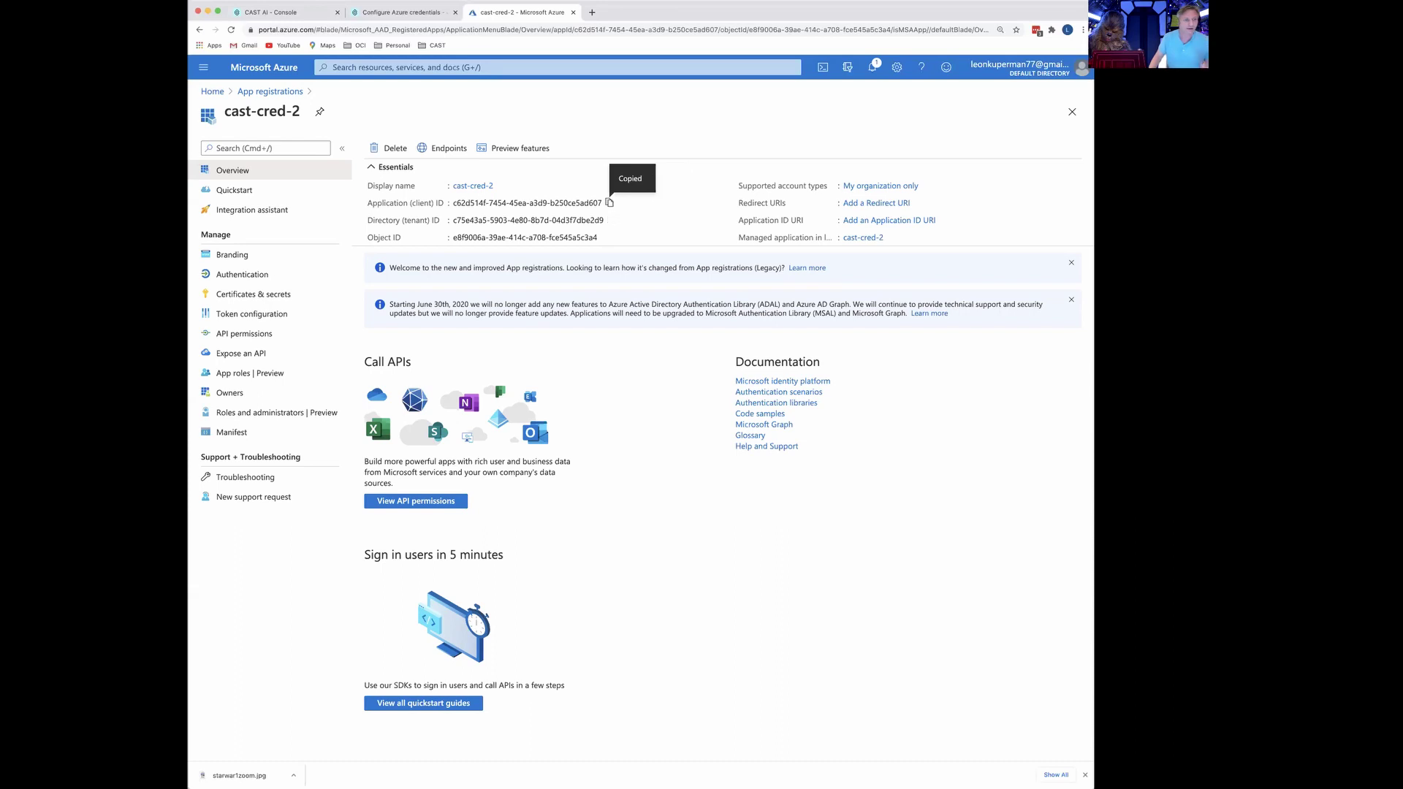
{"action": "left_click", "coordinate": [278, 12]}
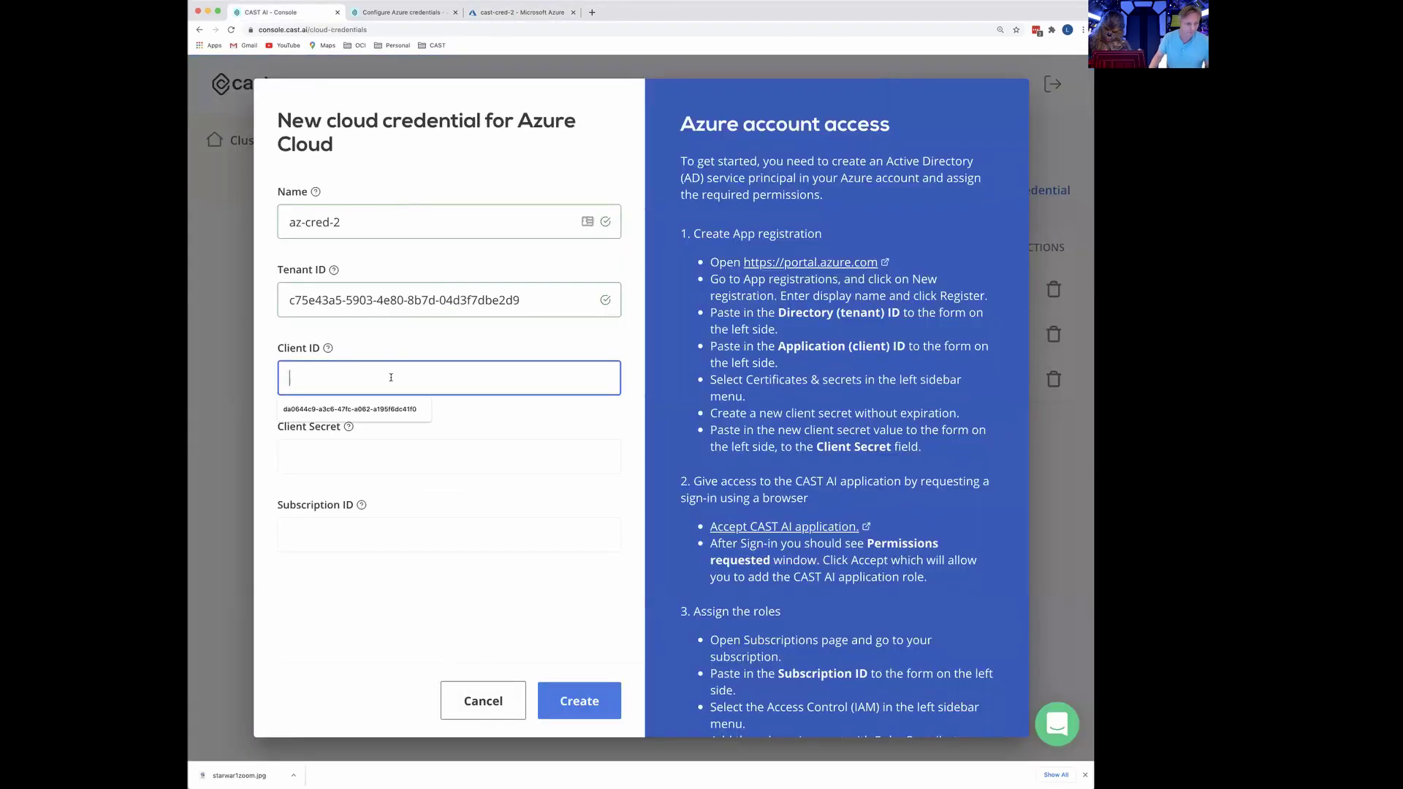
{"action": "key", "text": "super+v"}
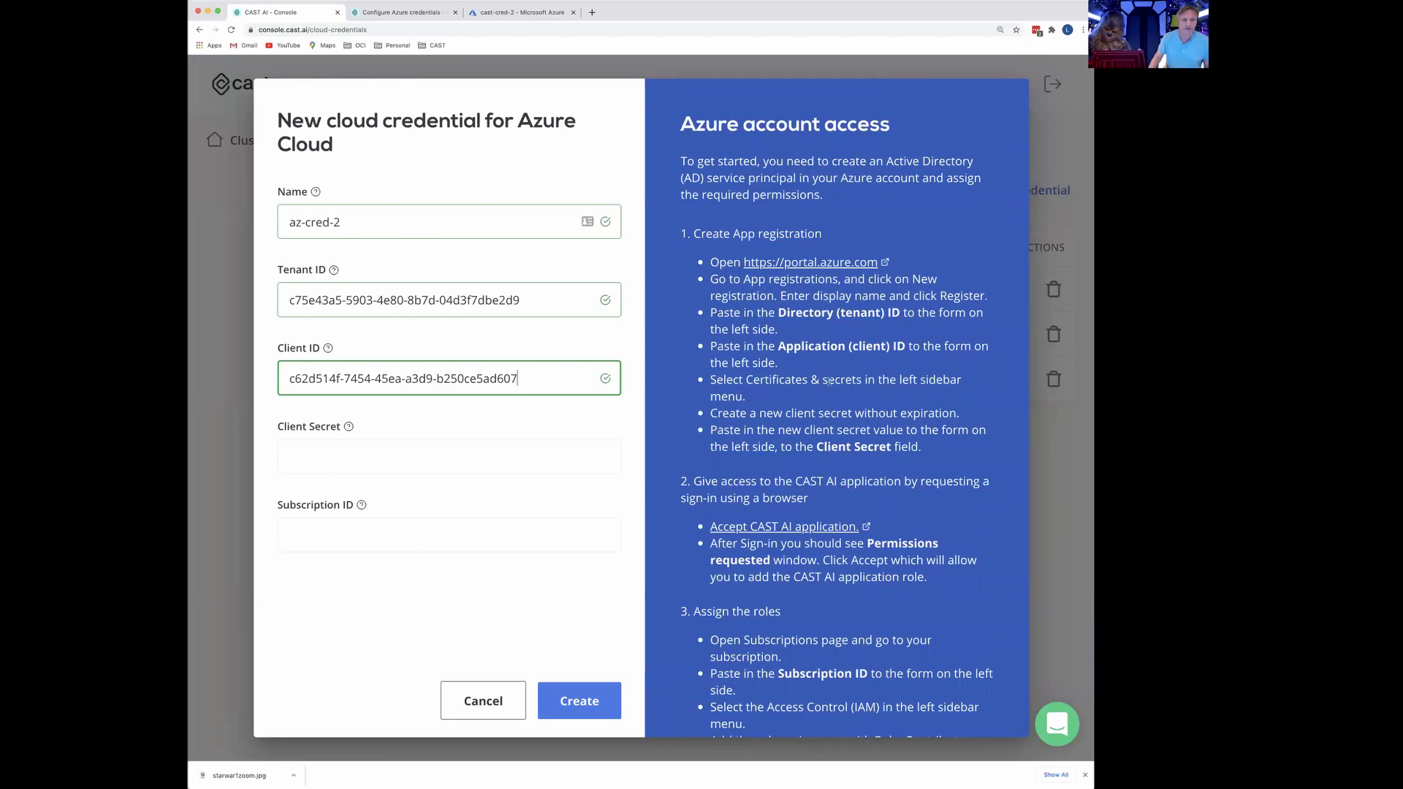
- Open the Certificates & secrets page of cast-cred-2 in the Azure portal and check the CAST AI instructions for the client secret
{"action": "left_click", "coordinate": [530, 12]}
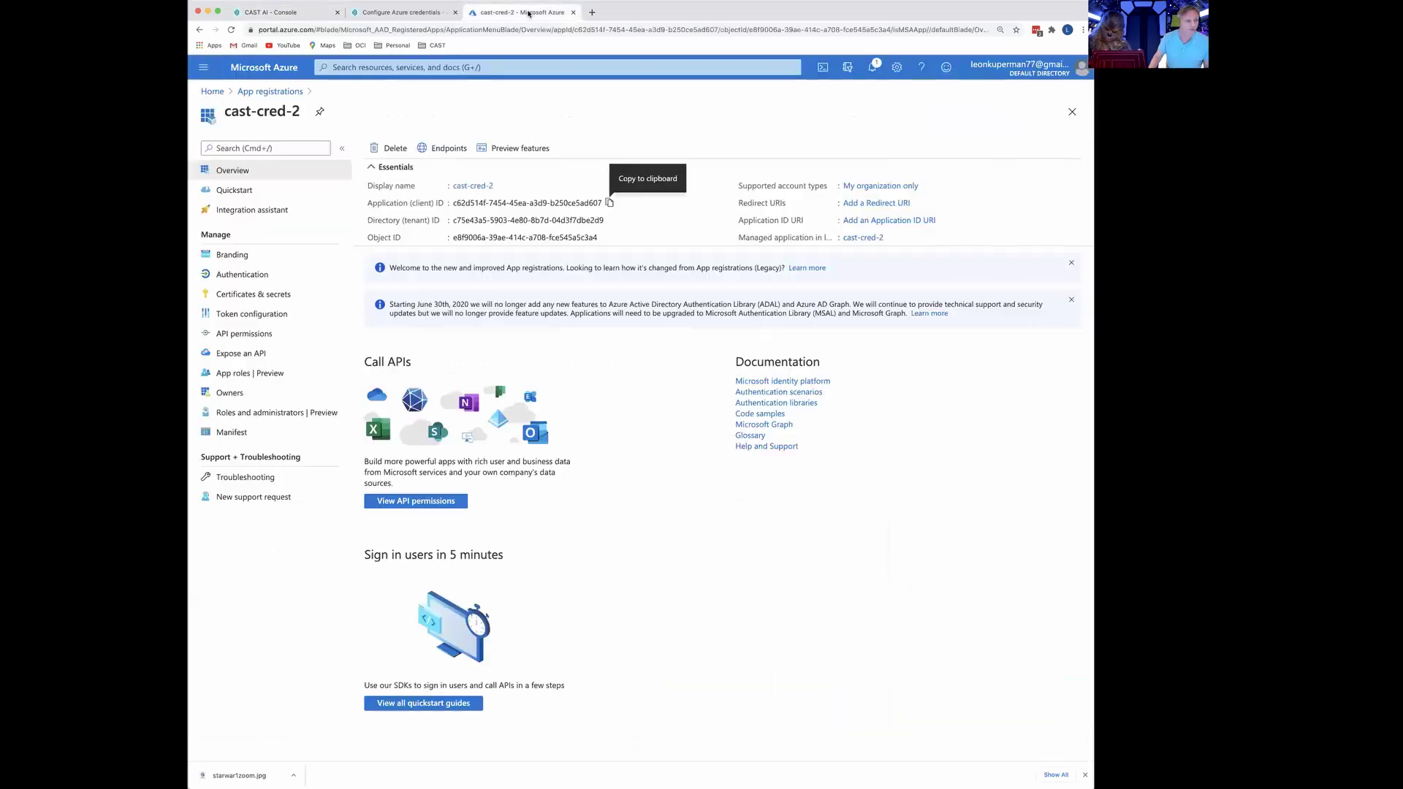
{"action": "left_click", "coordinate": [253, 295]}
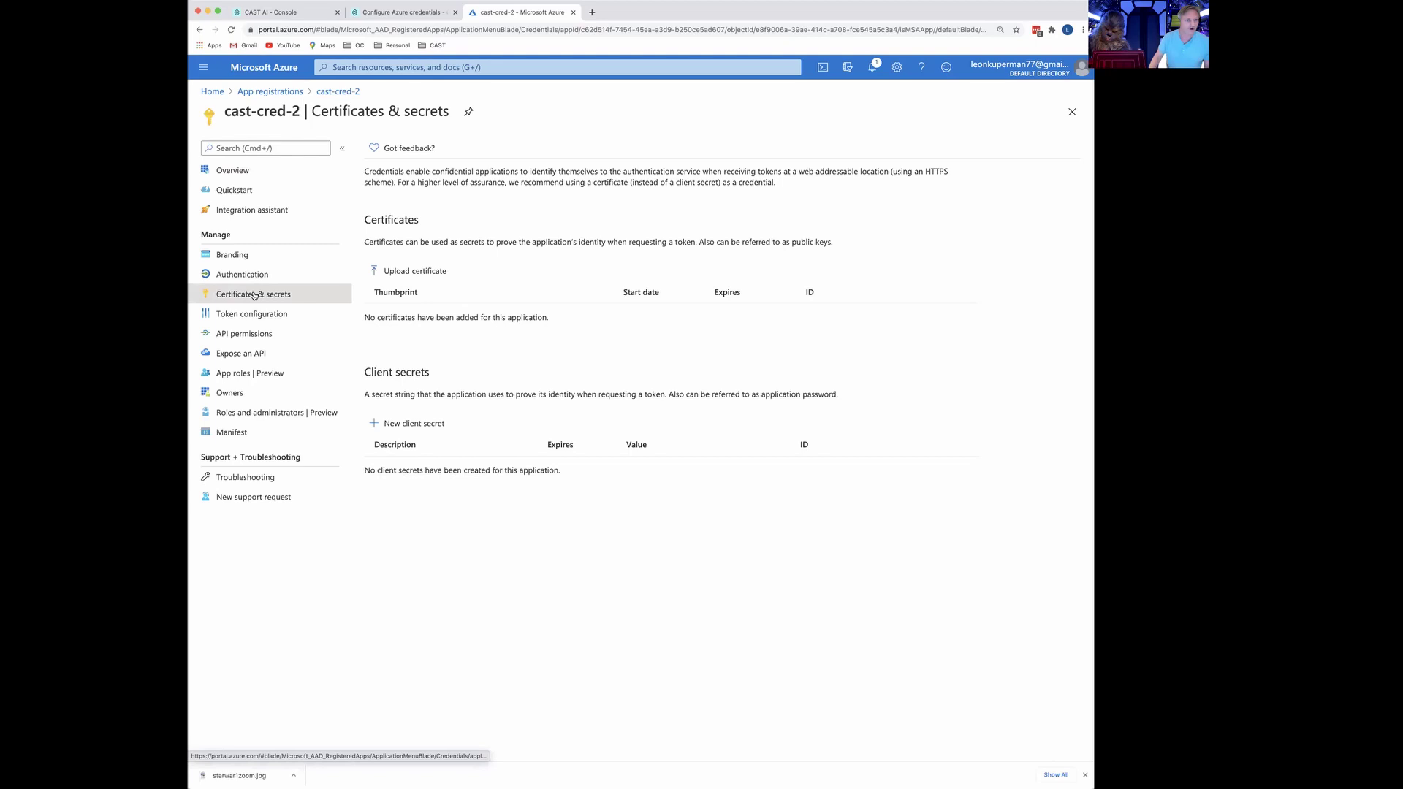
{"action": "left_click", "coordinate": [268, 12]}
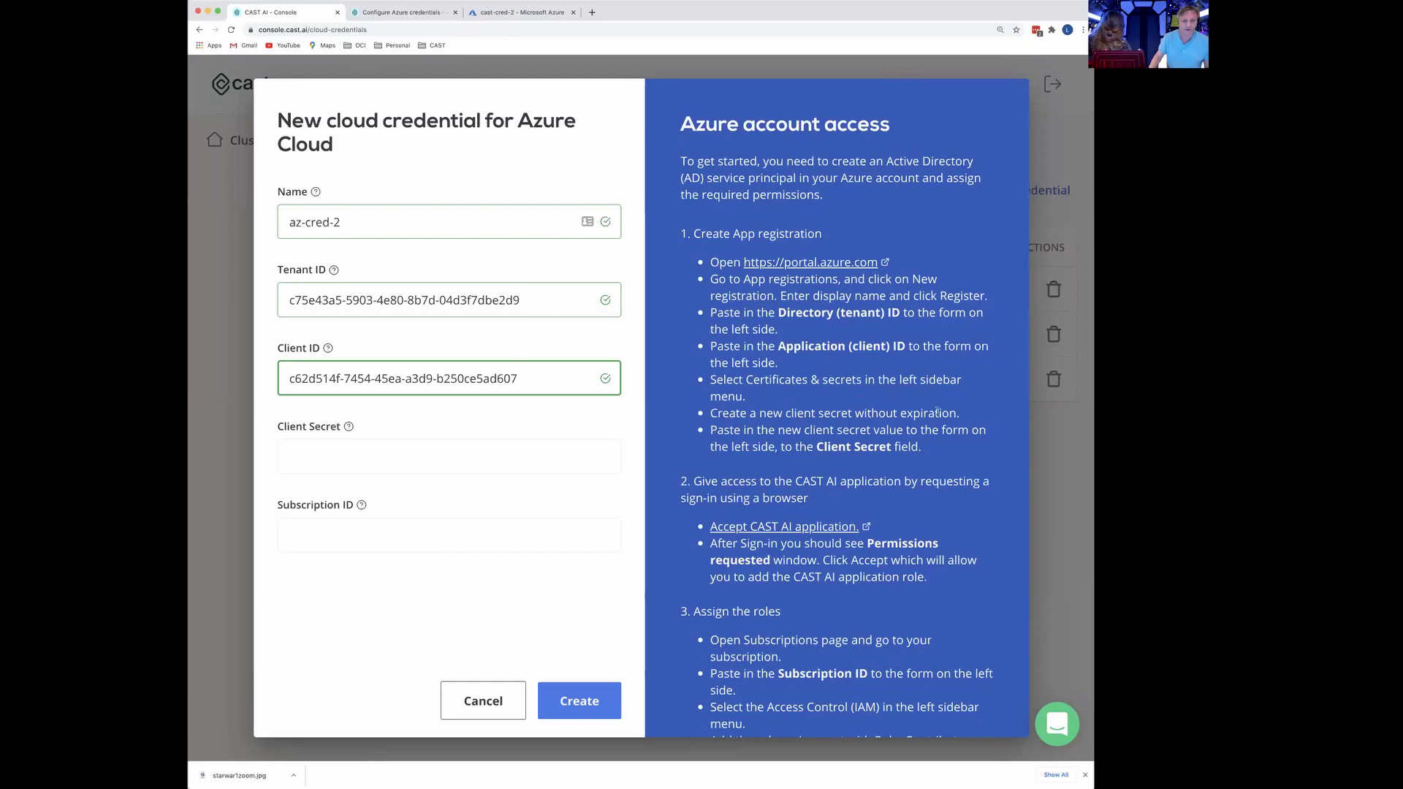
{"action": "left_click", "coordinate": [533, 12]}
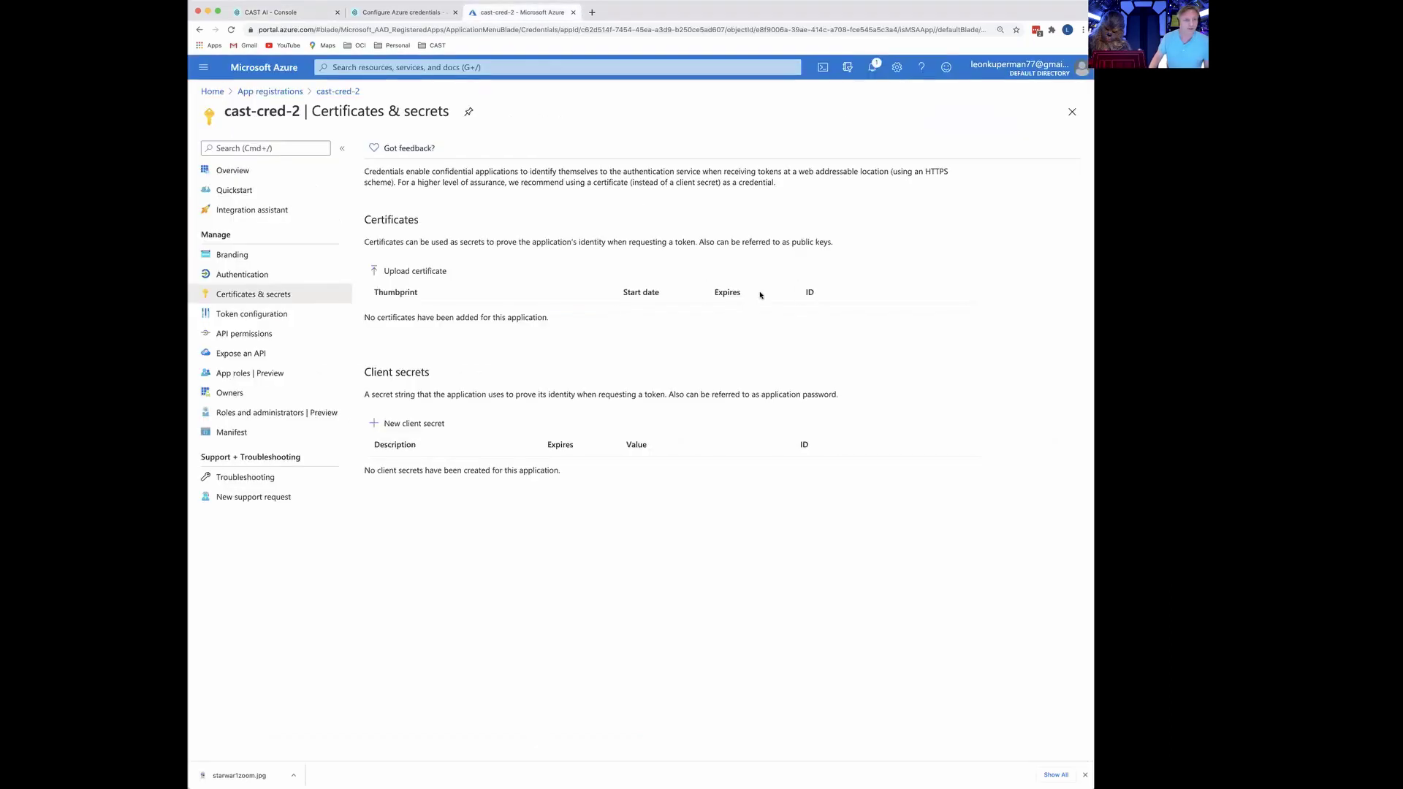
- Add a client secret to cast-cred-2 with the description "cast client secret 2" and expiration set to Never
{"action": "left_click", "coordinate": [374, 424]}
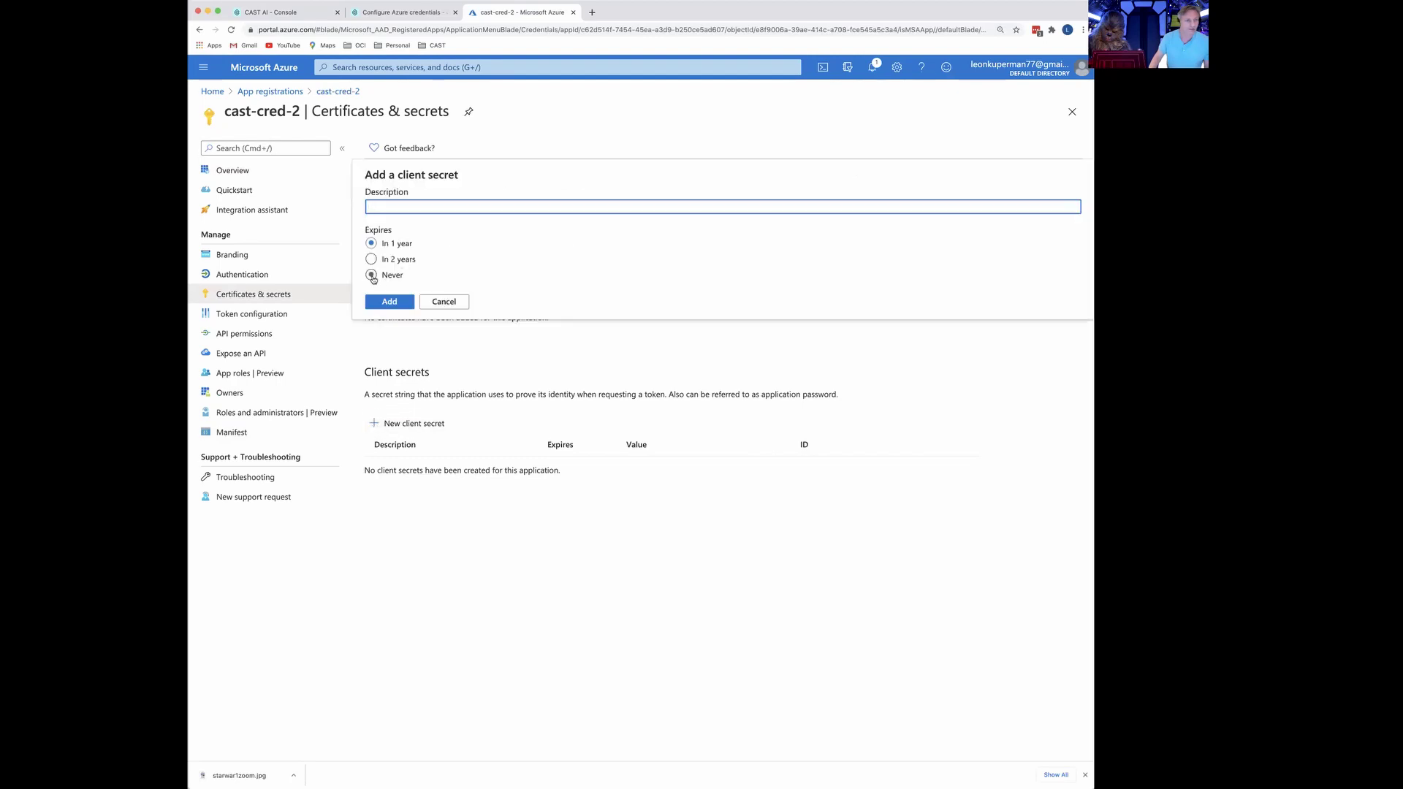
{"action": "left_click", "coordinate": [372, 276]}
{"action": "left_click", "coordinate": [445, 207]}
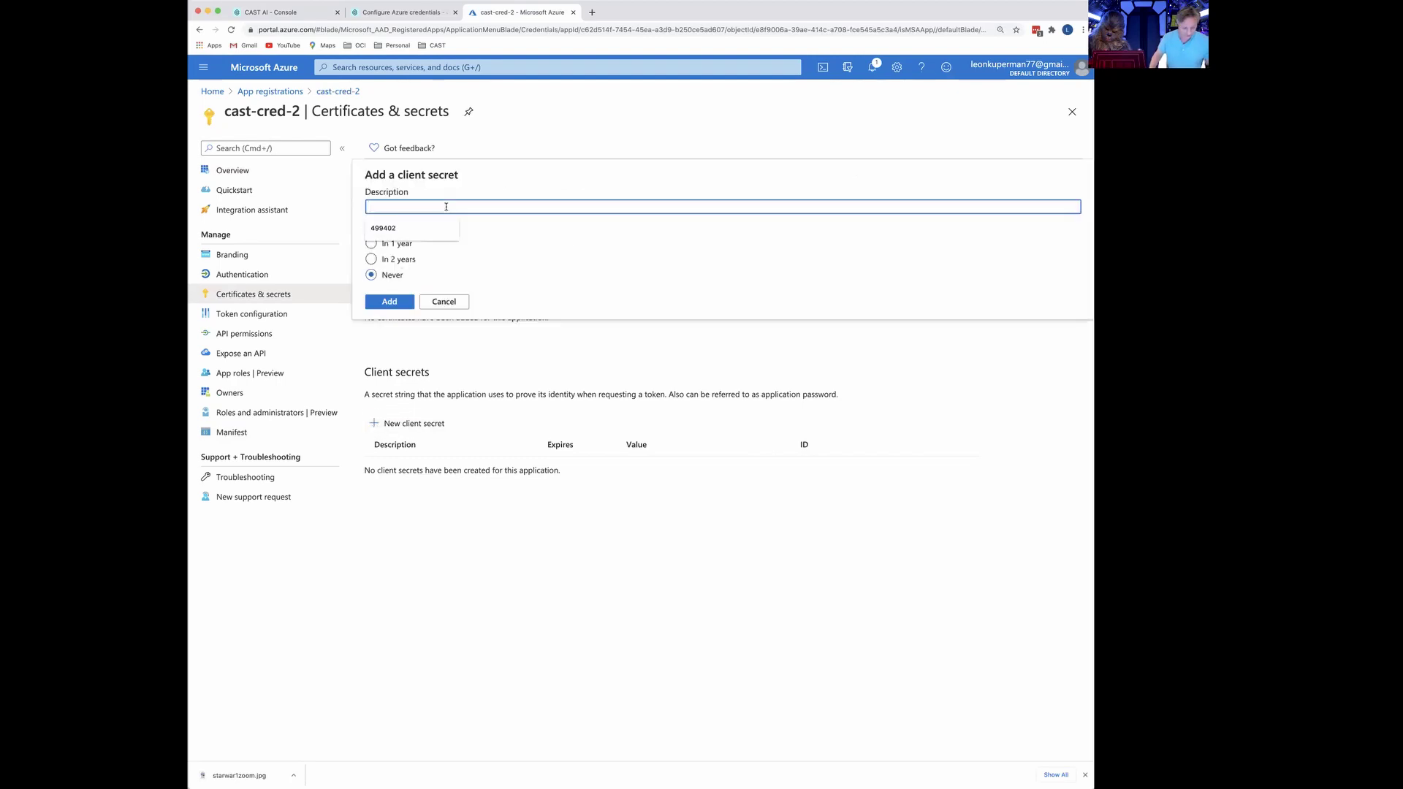
{"action": "type", "text": "cas"}
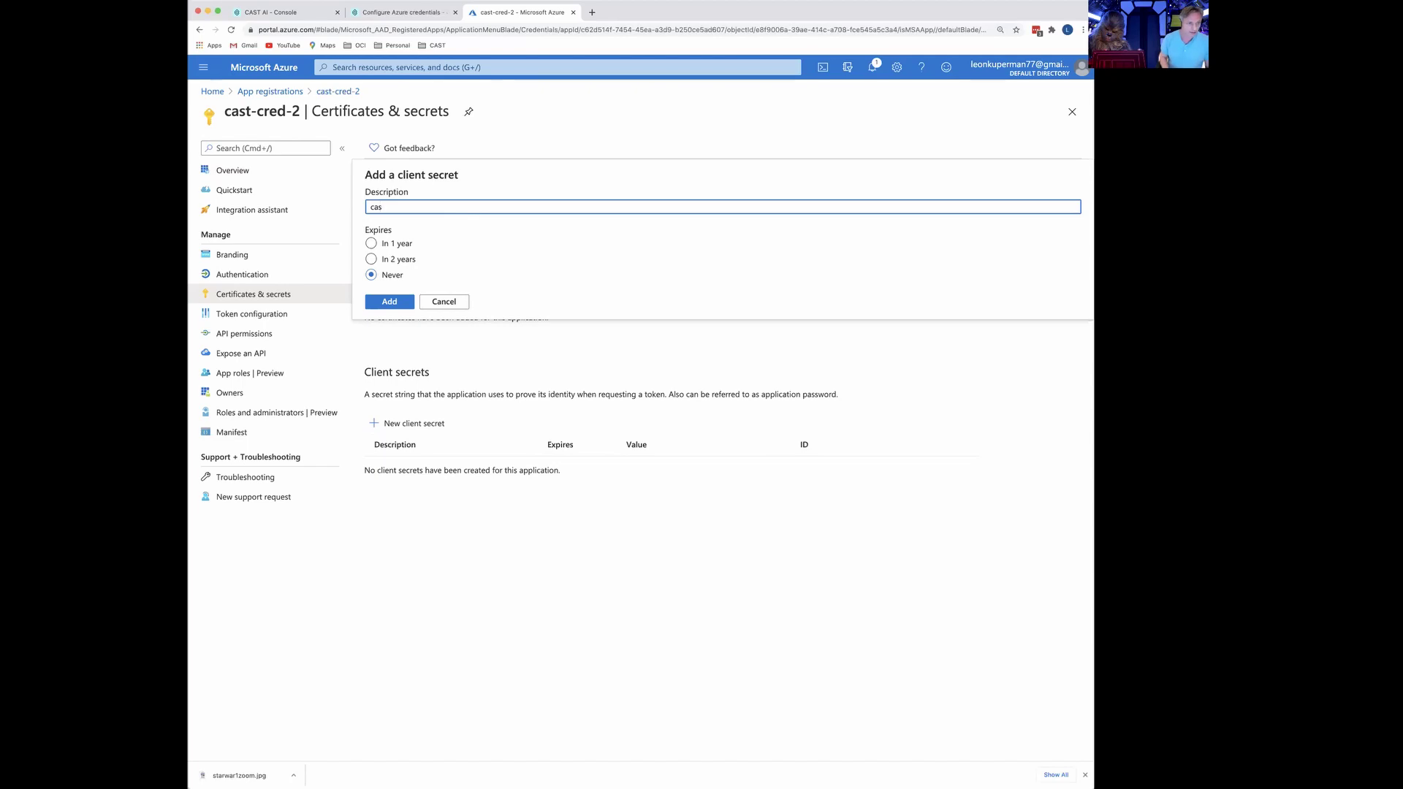
{"action": "type", "text": "t client secret 2"}
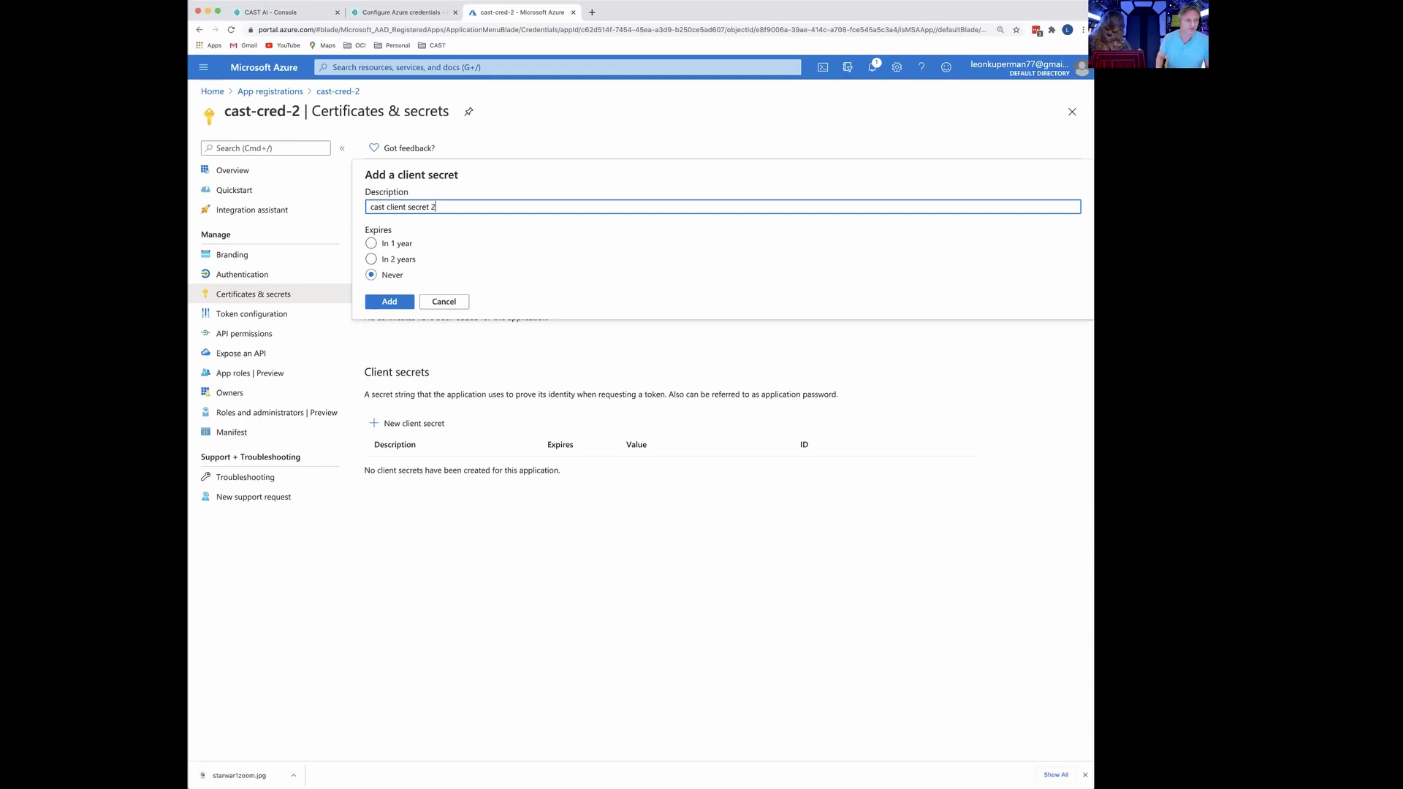
{"action": "left_click", "coordinate": [389, 302]}
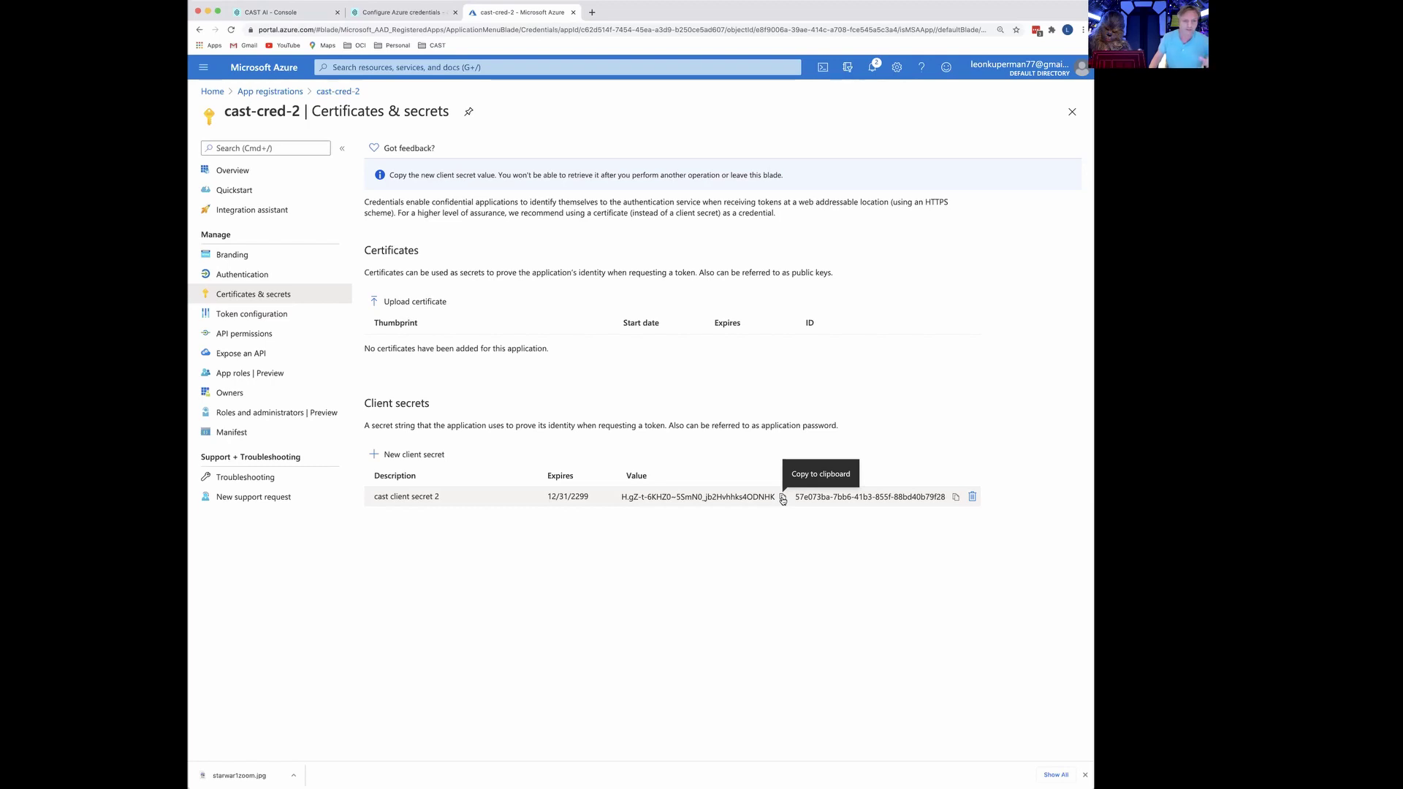
- Copy the new client secret's value from Azure into the Client Secret field of the CAST AI credential form
{"action": "left_click", "coordinate": [783, 498]}
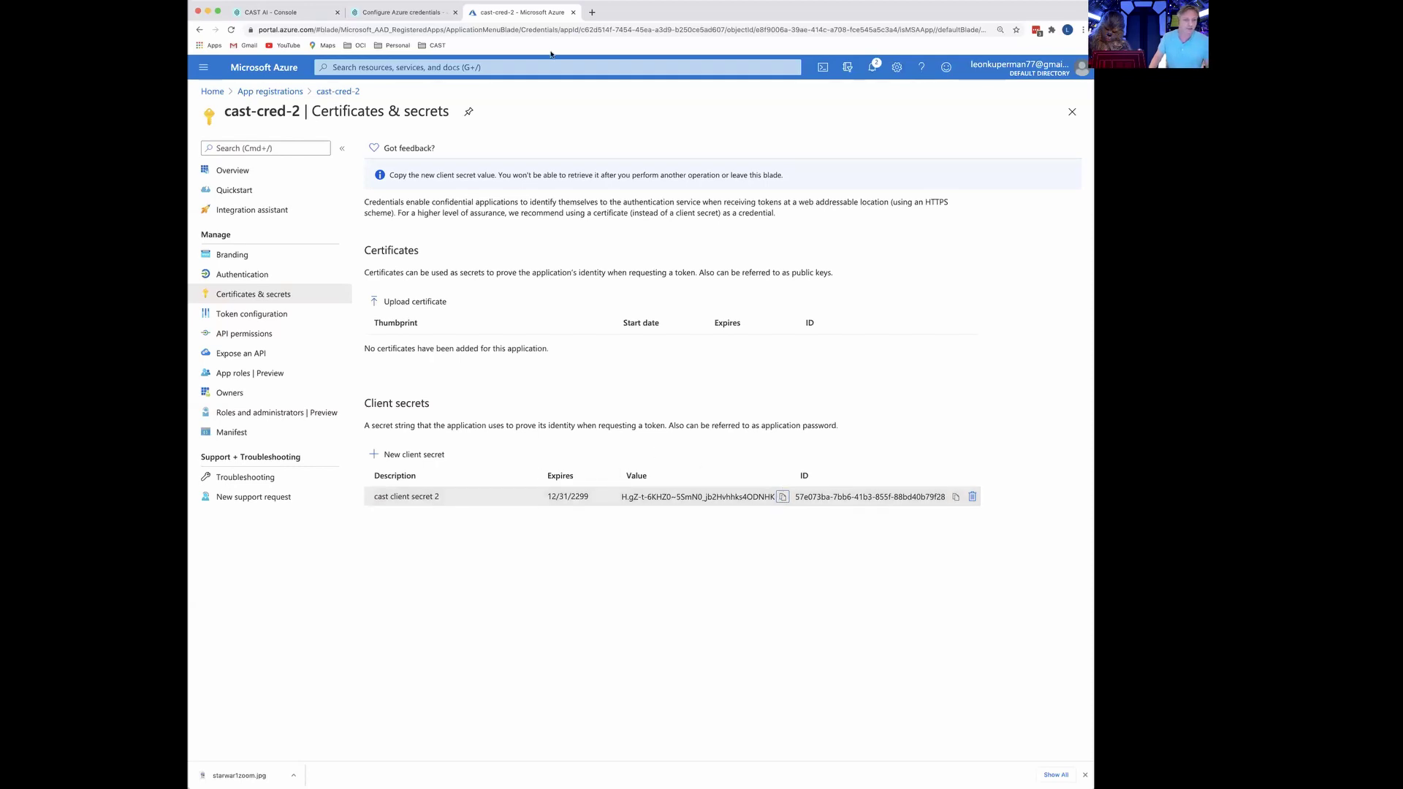
{"action": "left_click", "coordinate": [259, 11]}
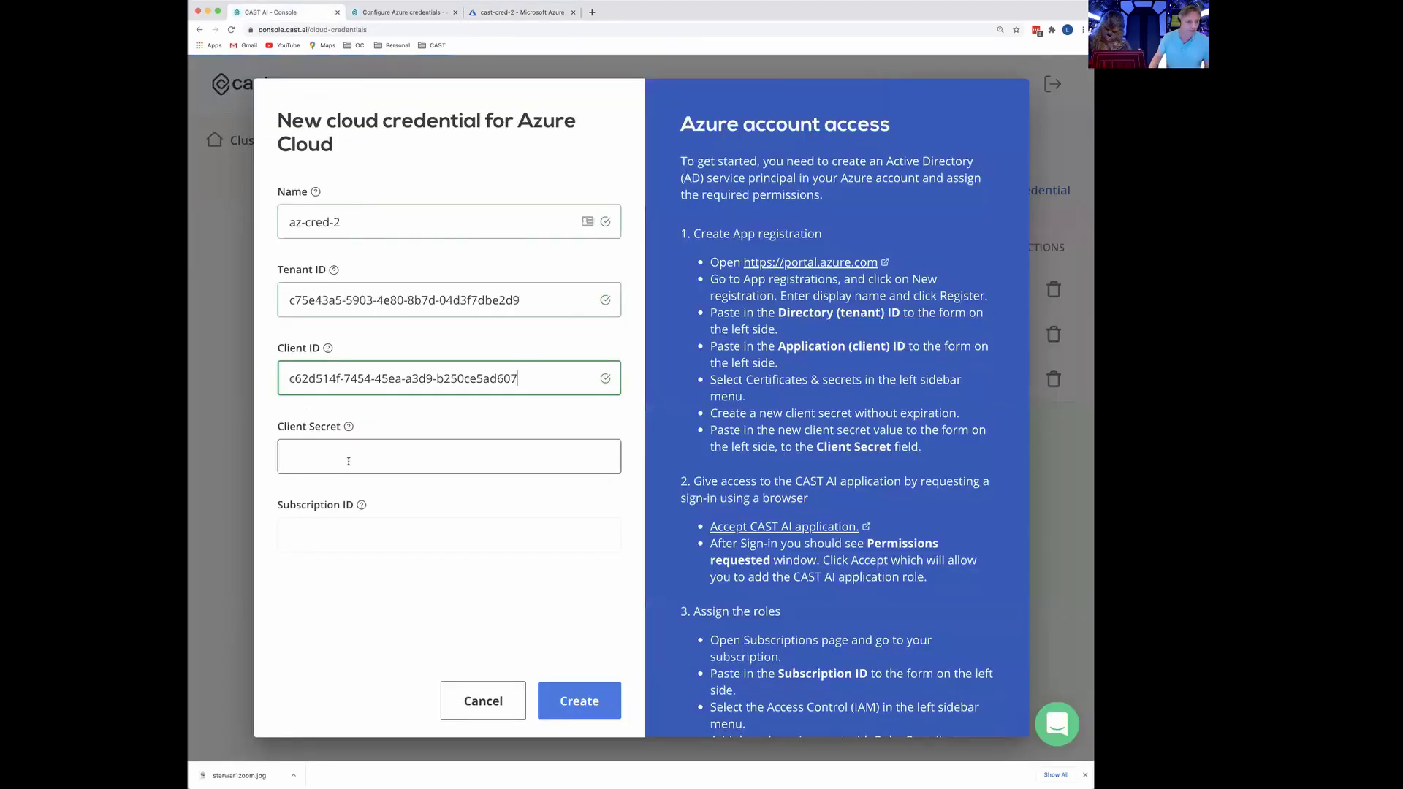
{"action": "left_click", "coordinate": [349, 460]}
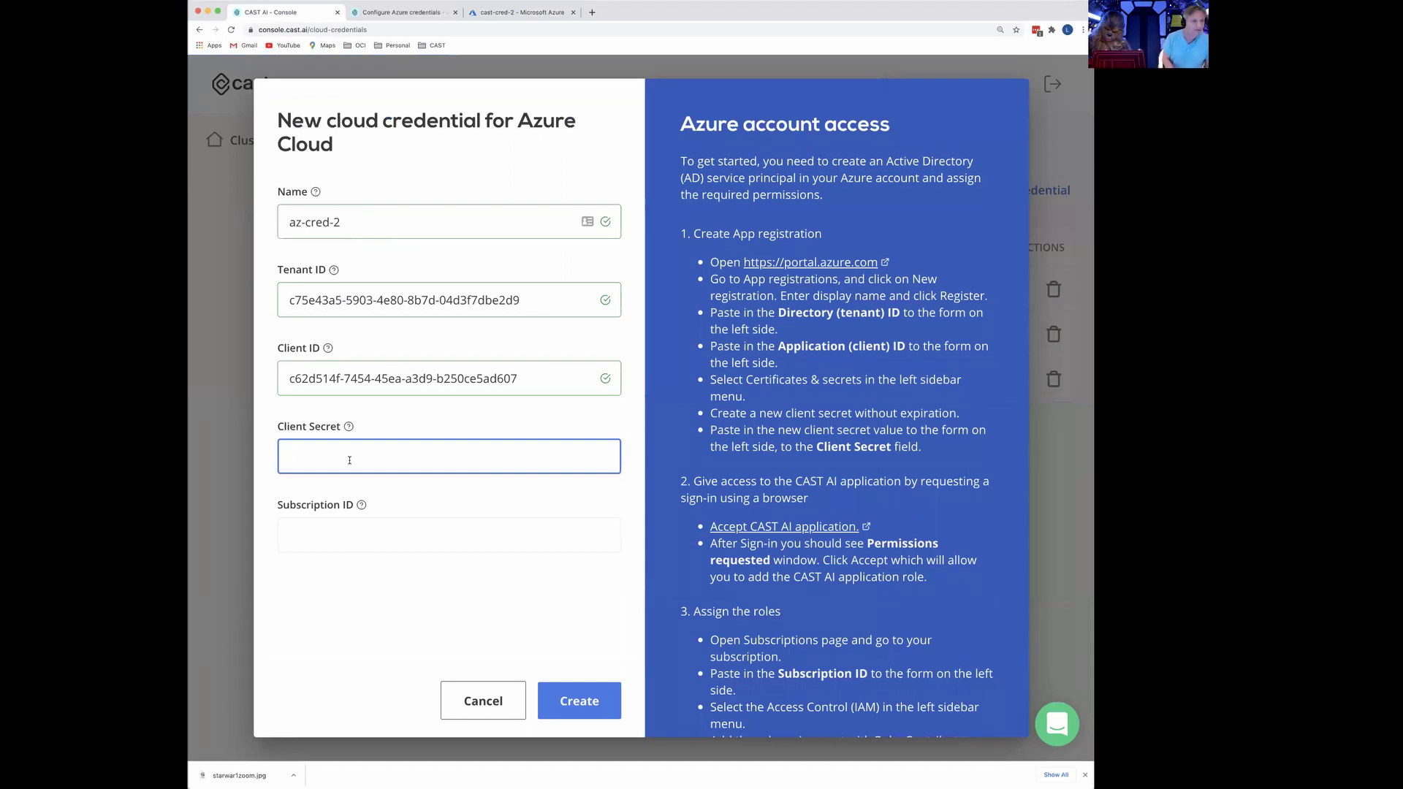
{"action": "key", "text": "super+v"}
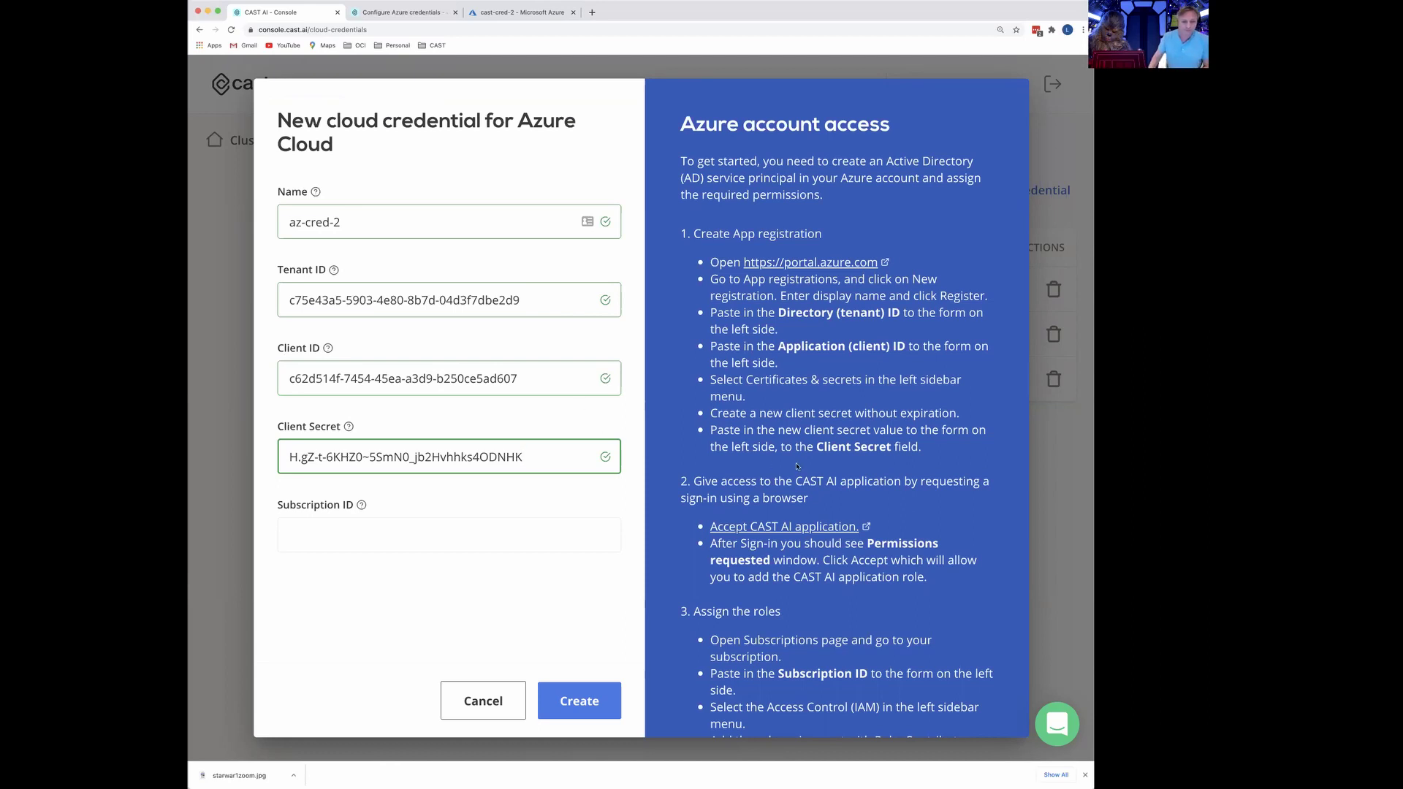
- Accept the CAST AI application through the link in the Azure account access instructions and return to the credential form
{"action": "scroll", "coordinate": [797, 467], "scroll_direction": "down", "scroll_amount": 5}
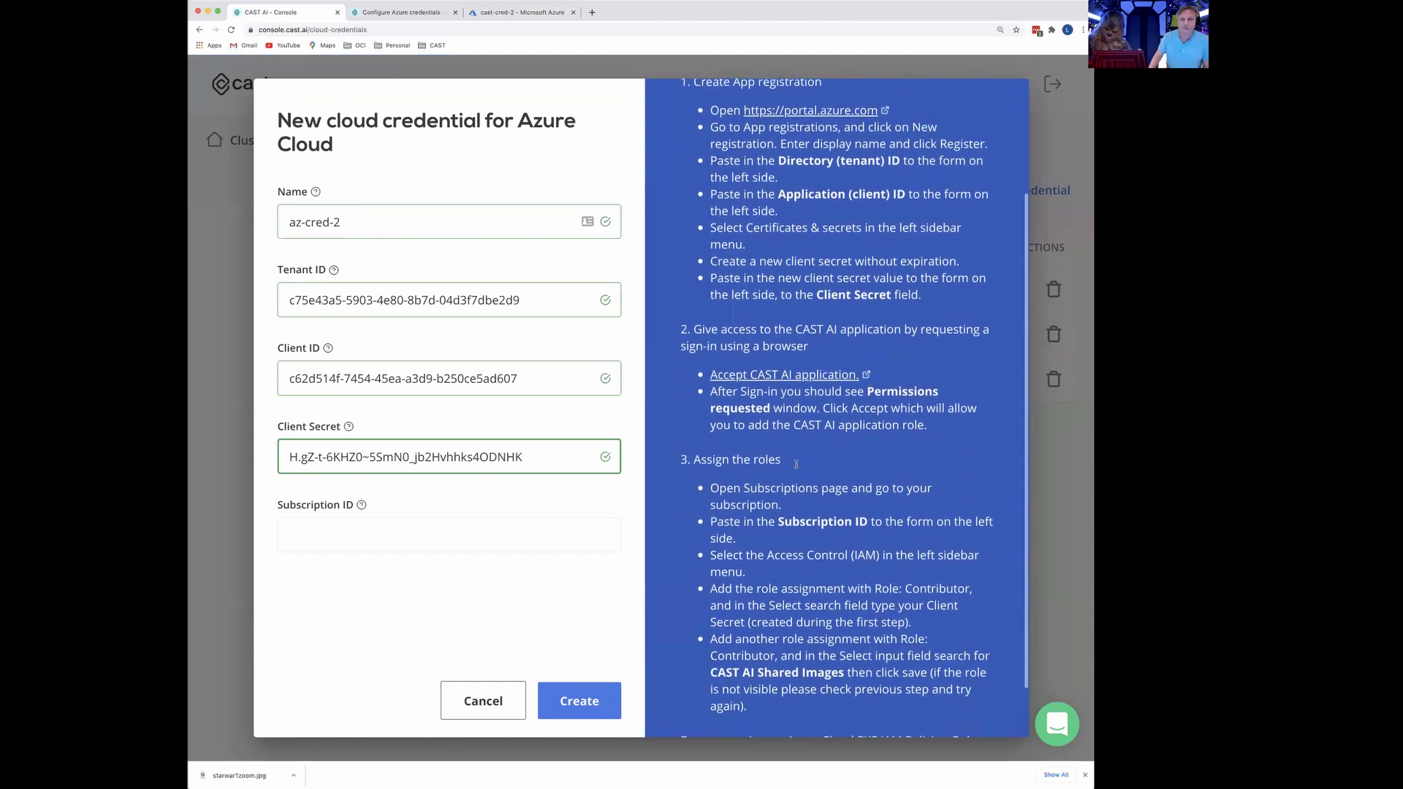
{"action": "scroll", "coordinate": [796, 464], "scroll_direction": "down", "scroll_amount": 2}
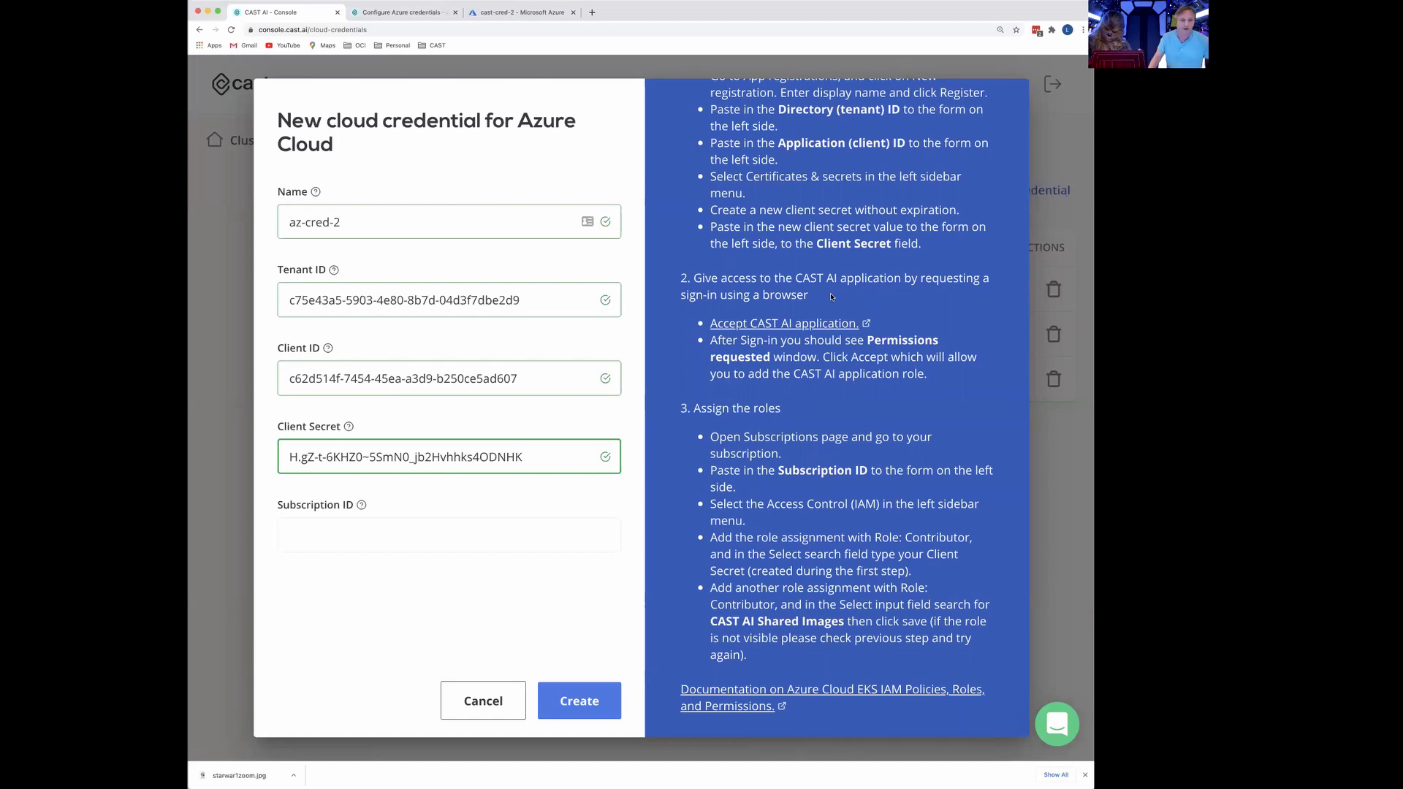
{"action": "left_click", "coordinate": [789, 324]}
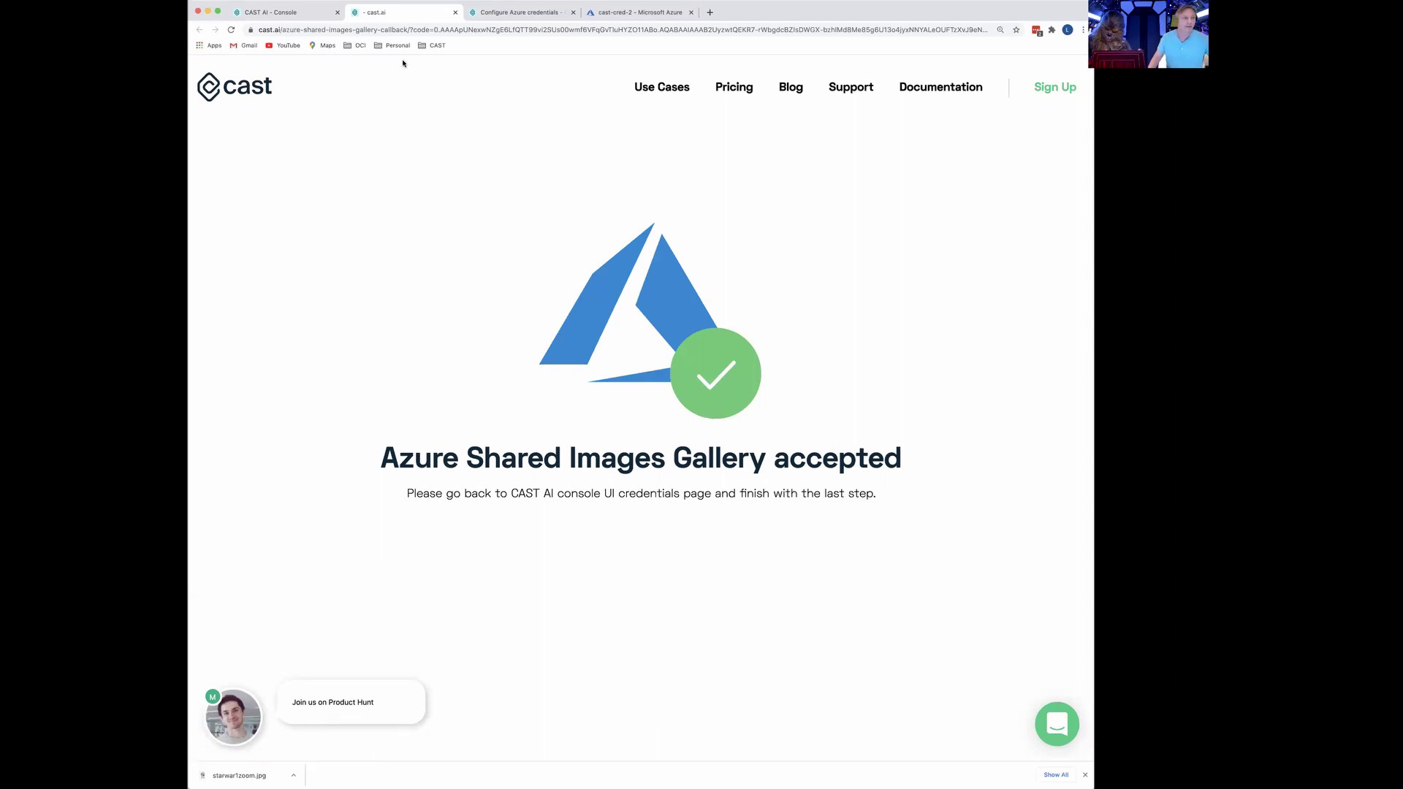
{"action": "left_click", "coordinate": [454, 14]}
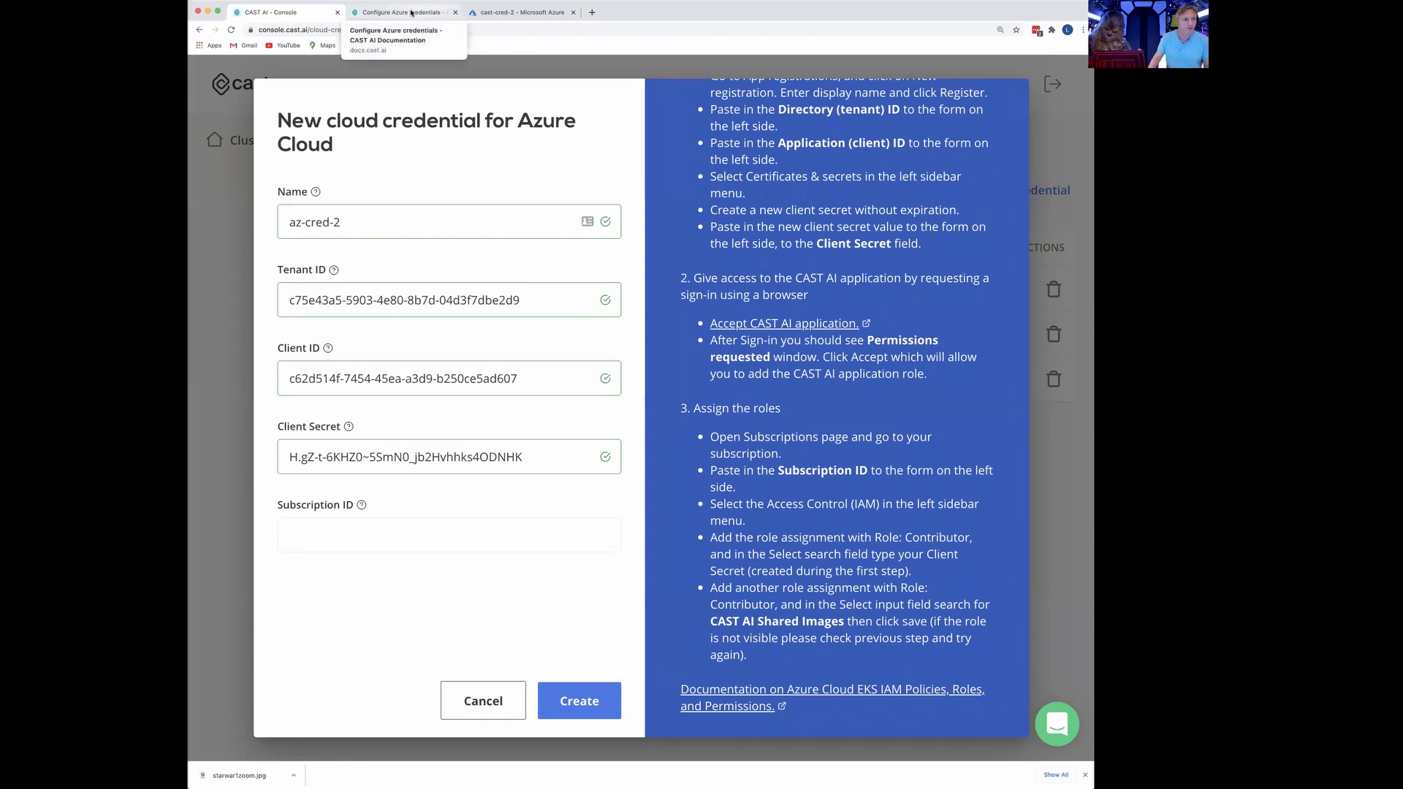
- Switch to the Azure portal, search for "sub" and open Azure subscription 1 from the Subscriptions service
{"action": "left_click", "coordinate": [515, 13]}
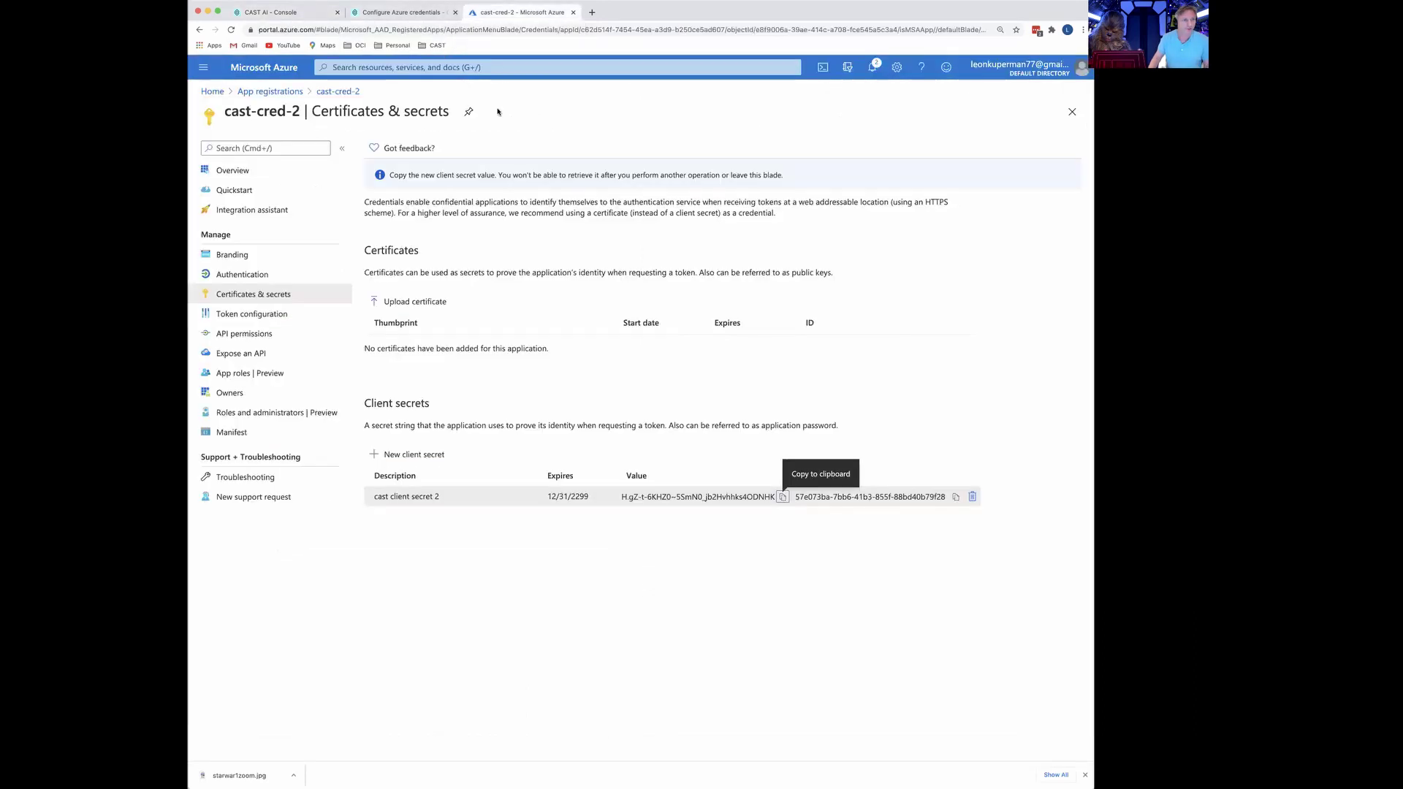
{"action": "left_click", "coordinate": [511, 69]}
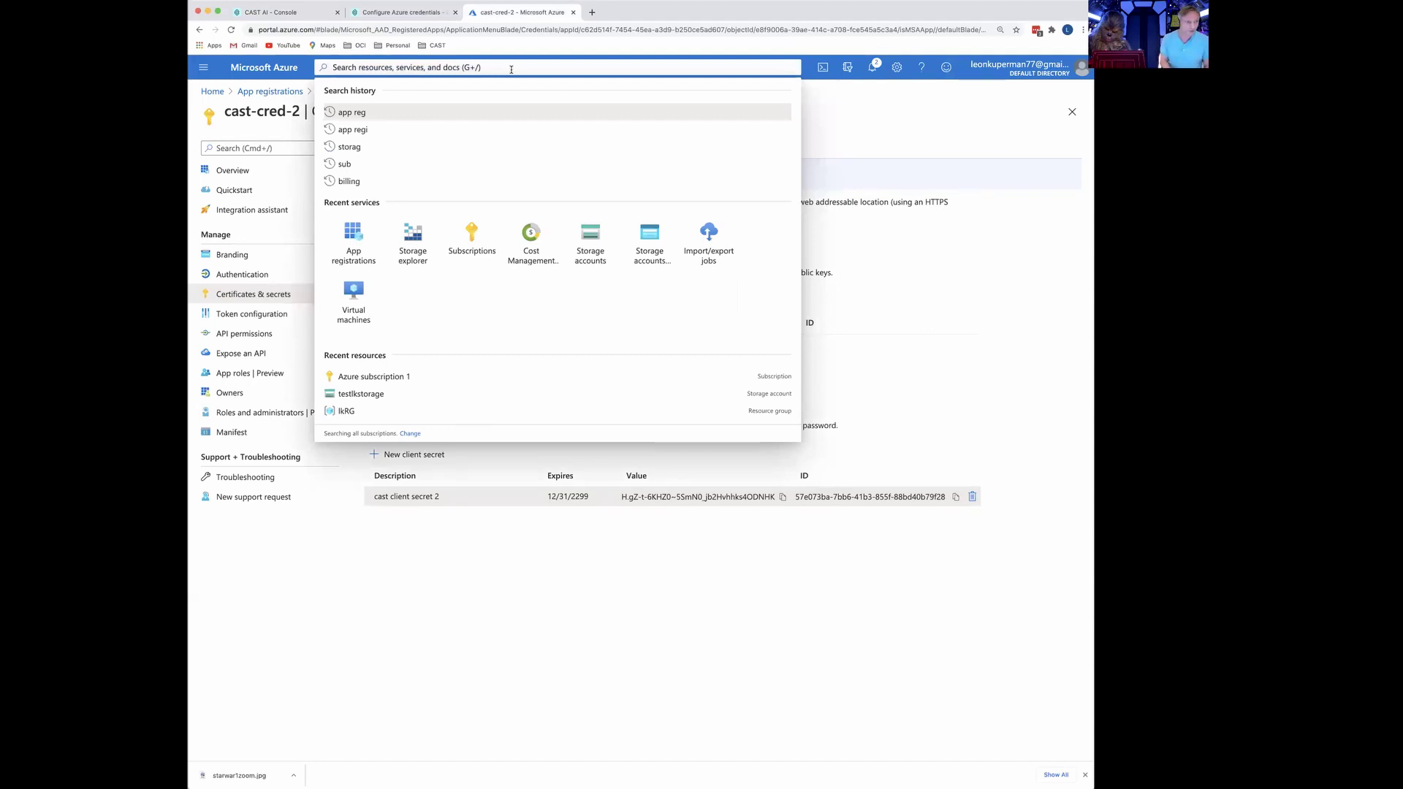
{"action": "type", "text": "sub"}
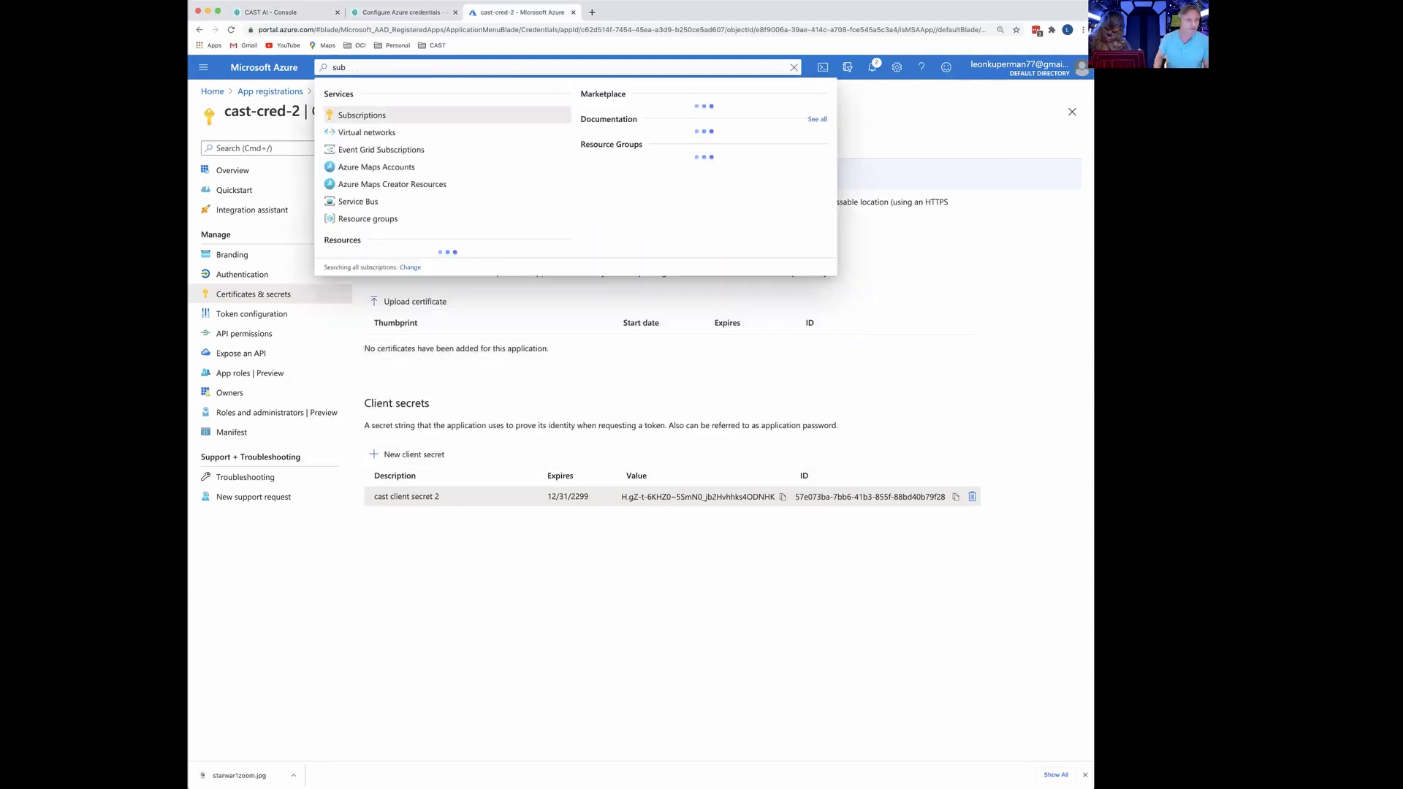
{"action": "left_click", "coordinate": [355, 116]}
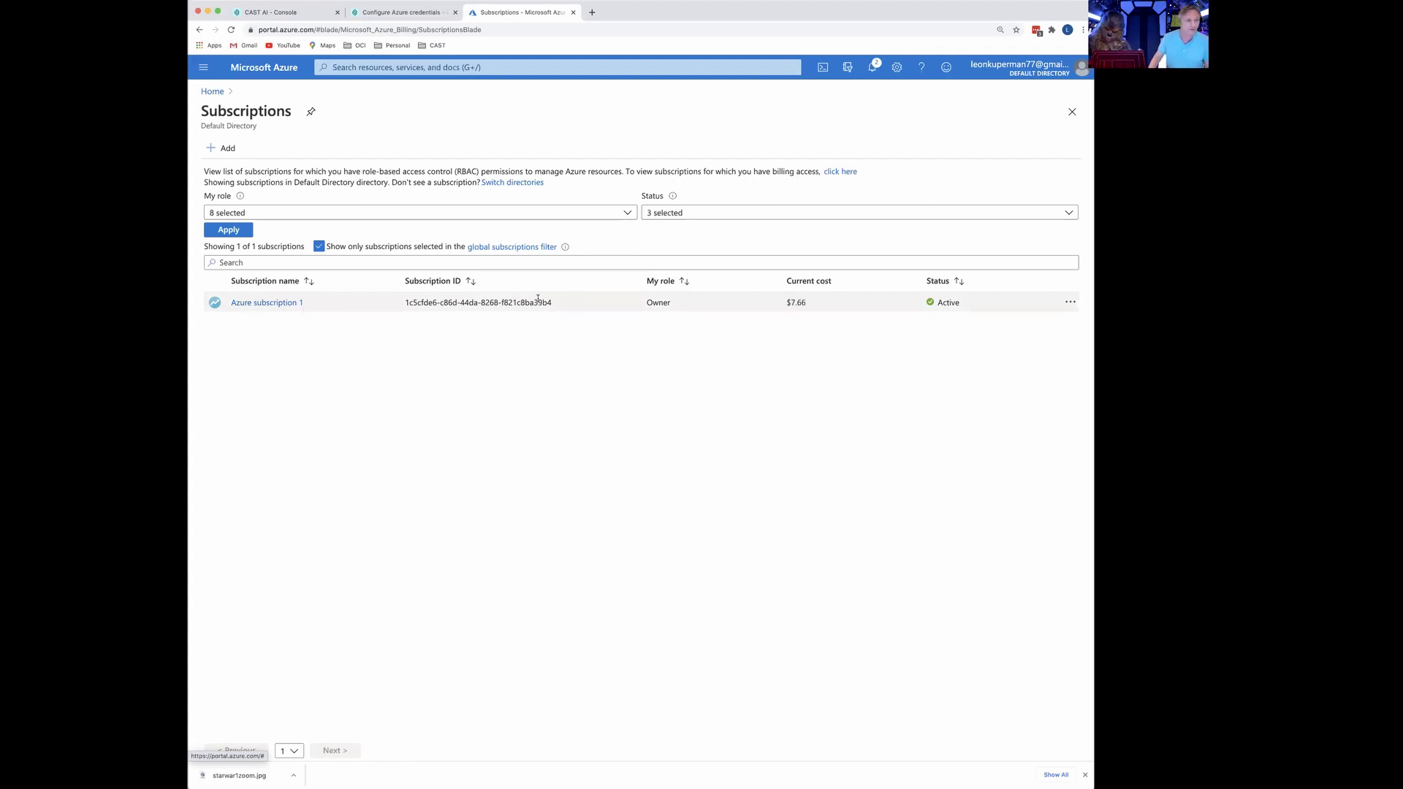
{"action": "left_click", "coordinate": [261, 300]}
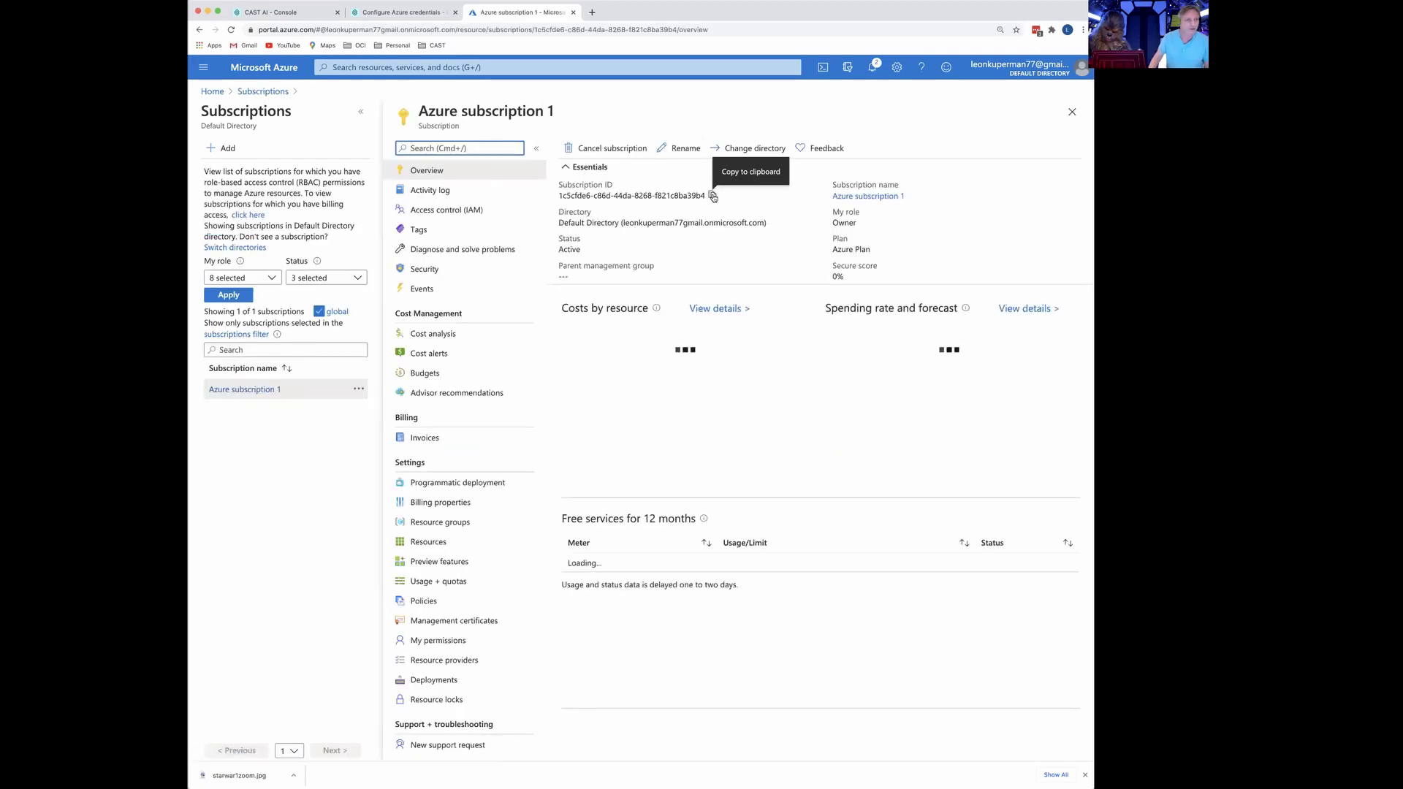
- Copy the subscription ID of Azure subscription 1 into the Subscription ID field of the CAST AI credential form
{"action": "left_click", "coordinate": [712, 196]}
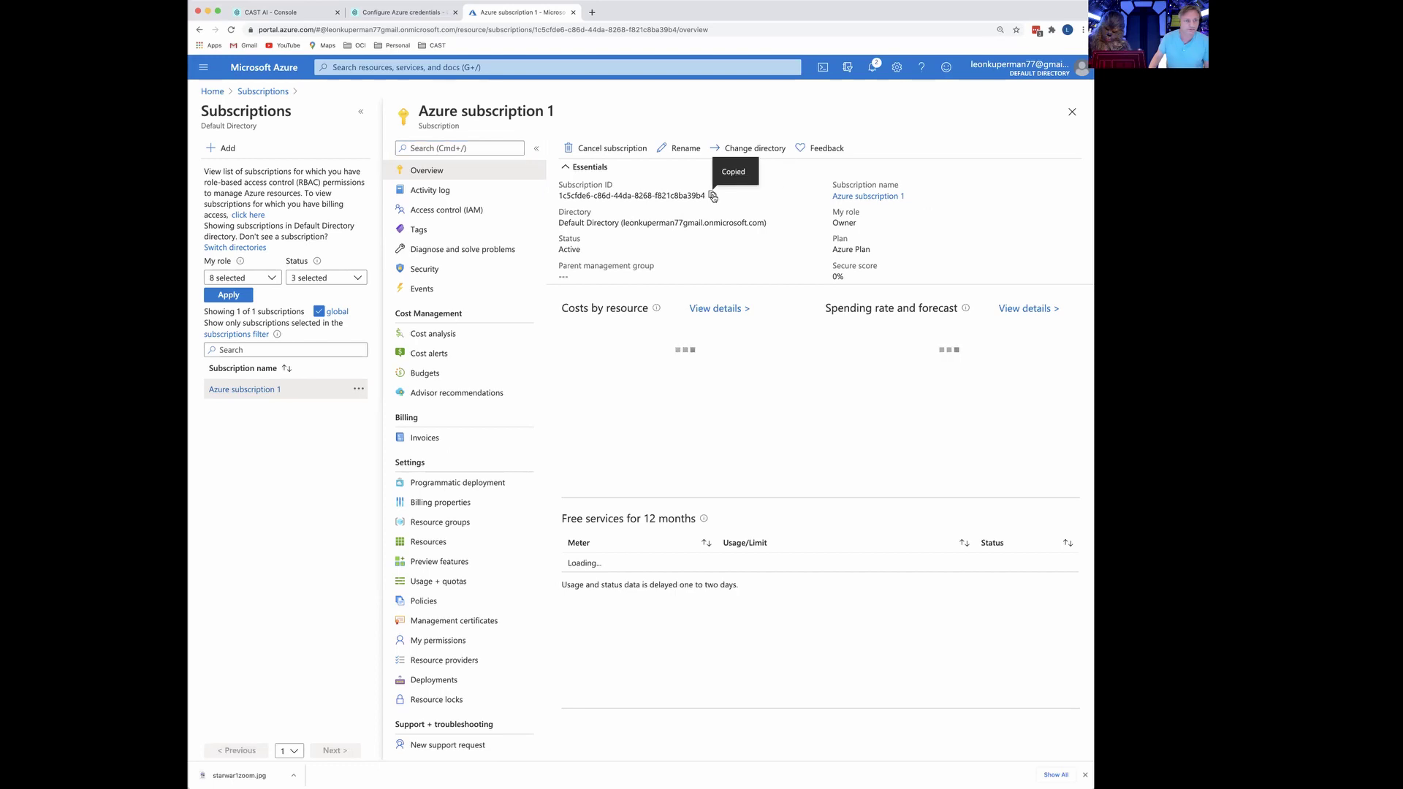
{"action": "left_click", "coordinate": [283, 13]}
{"action": "left_click", "coordinate": [333, 532]}
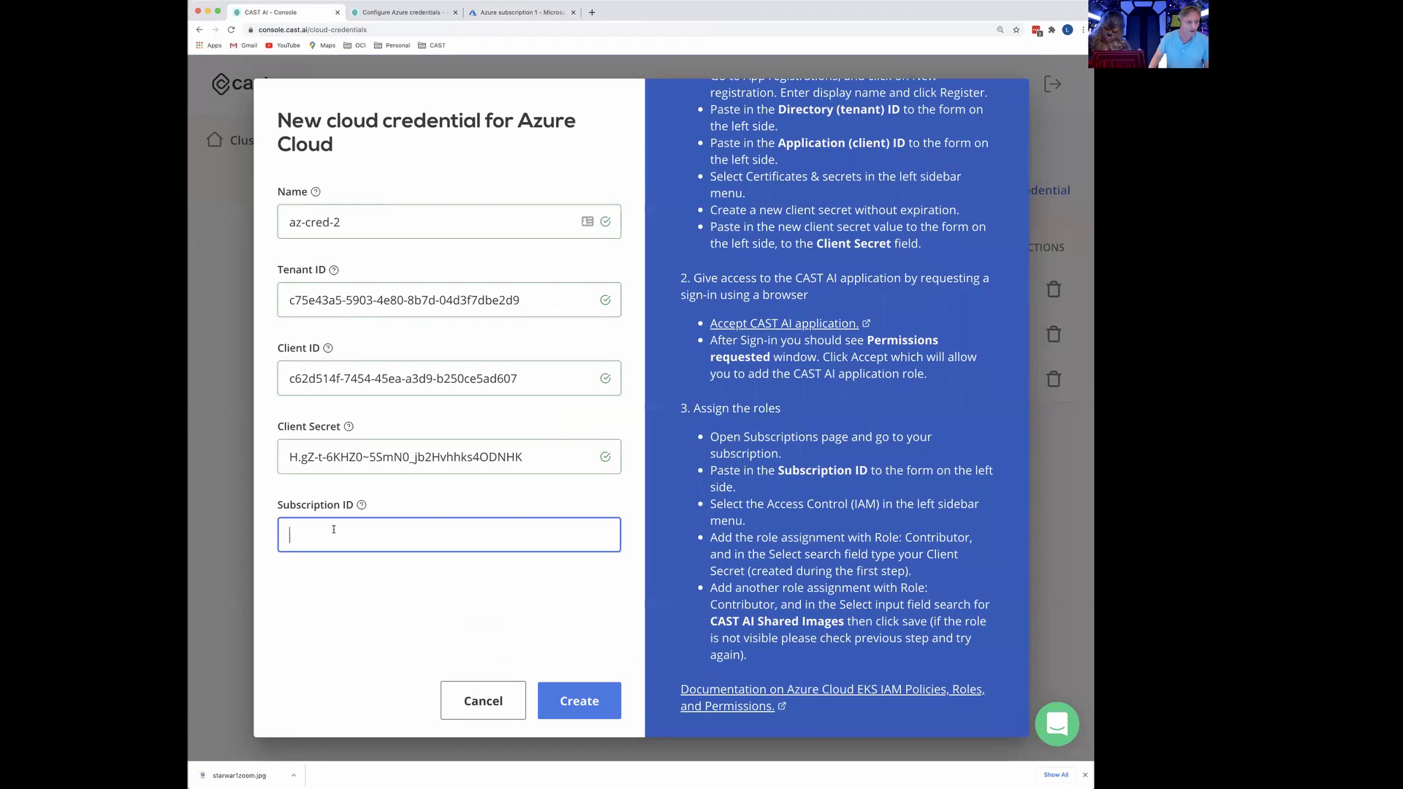
{"action": "key", "text": "super+v"}
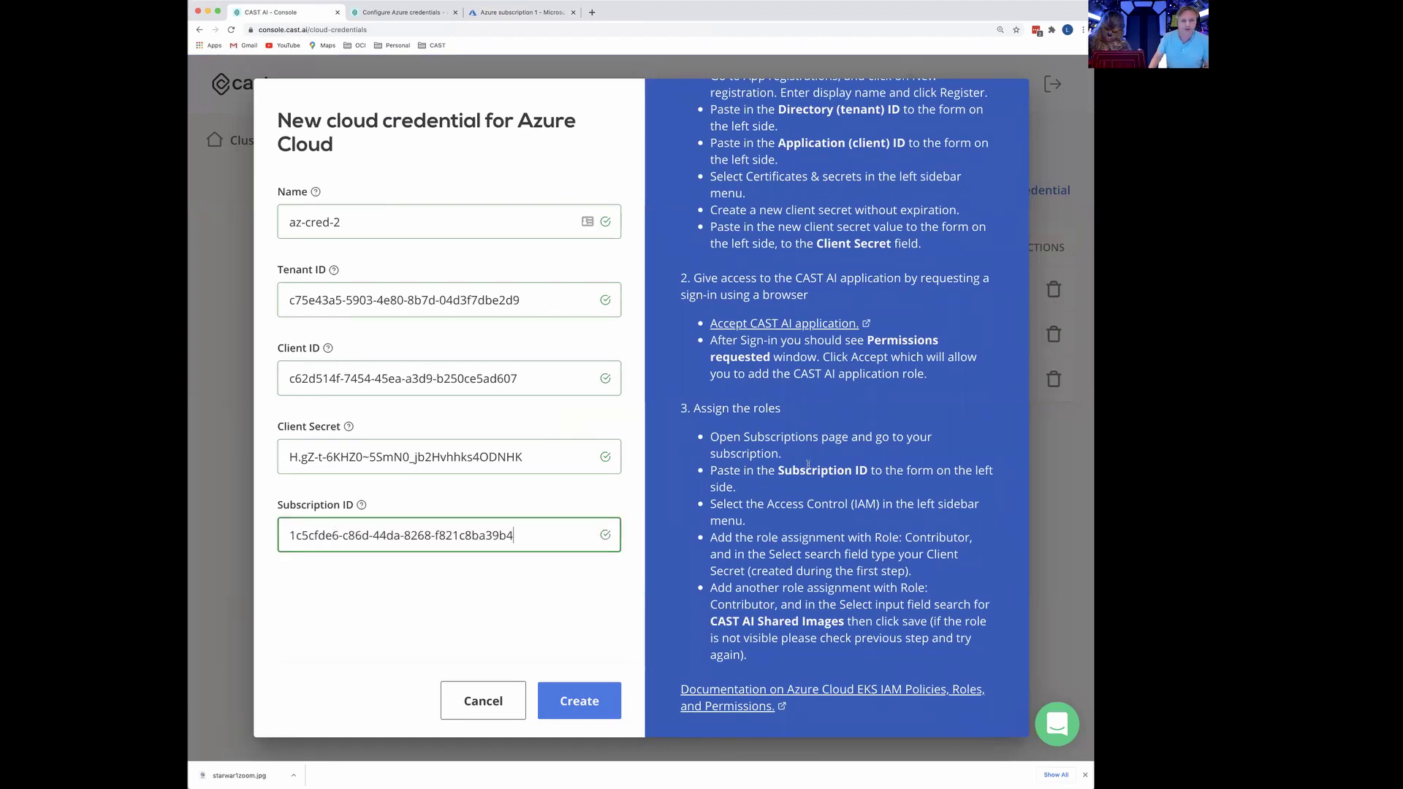
- Read the role assignment instructions, then start adding a role assignment in Access control (IAM) of Azure subscription 1
{"action": "scroll", "coordinate": [808, 463], "scroll_direction": "down", "scroll_amount": 1}
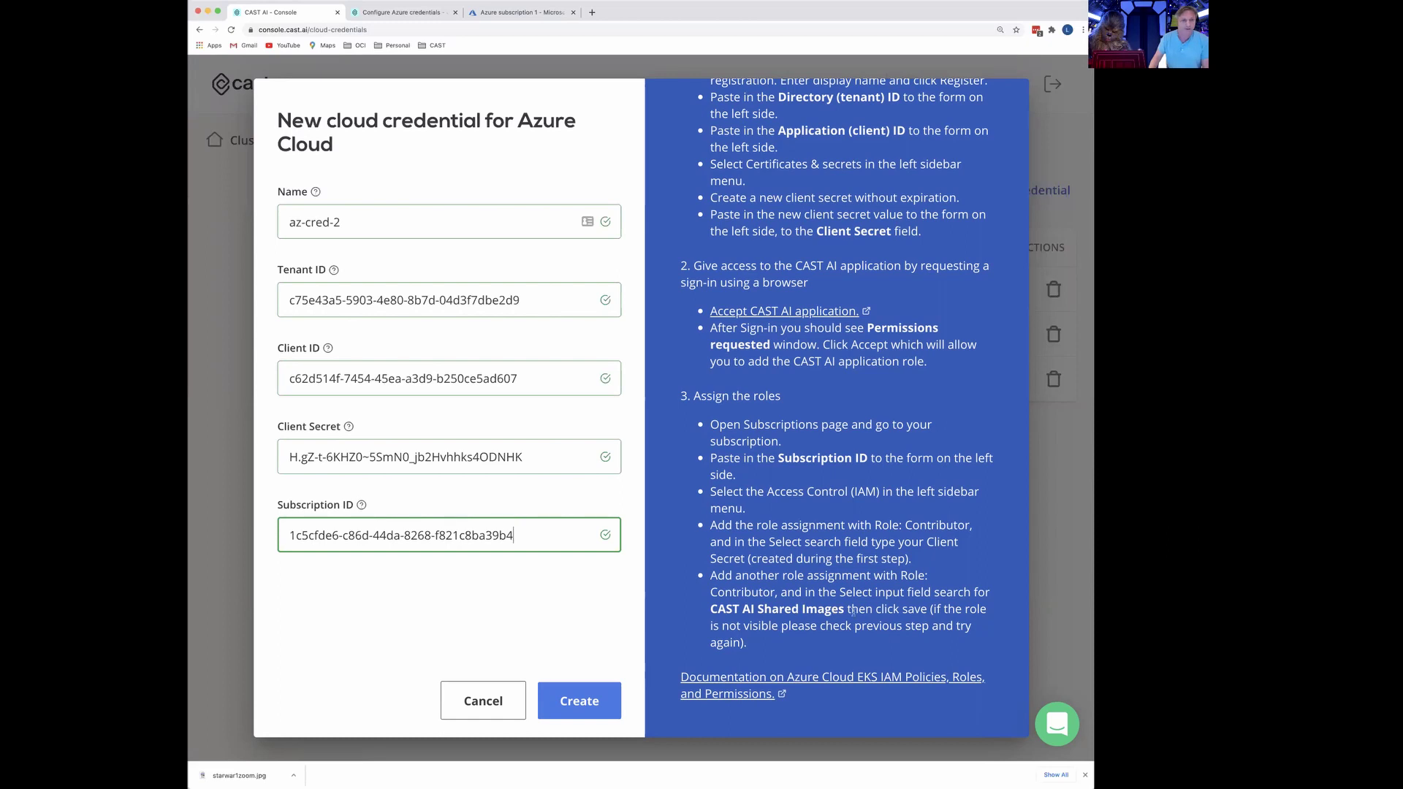
{"action": "left_click", "coordinate": [523, 14]}
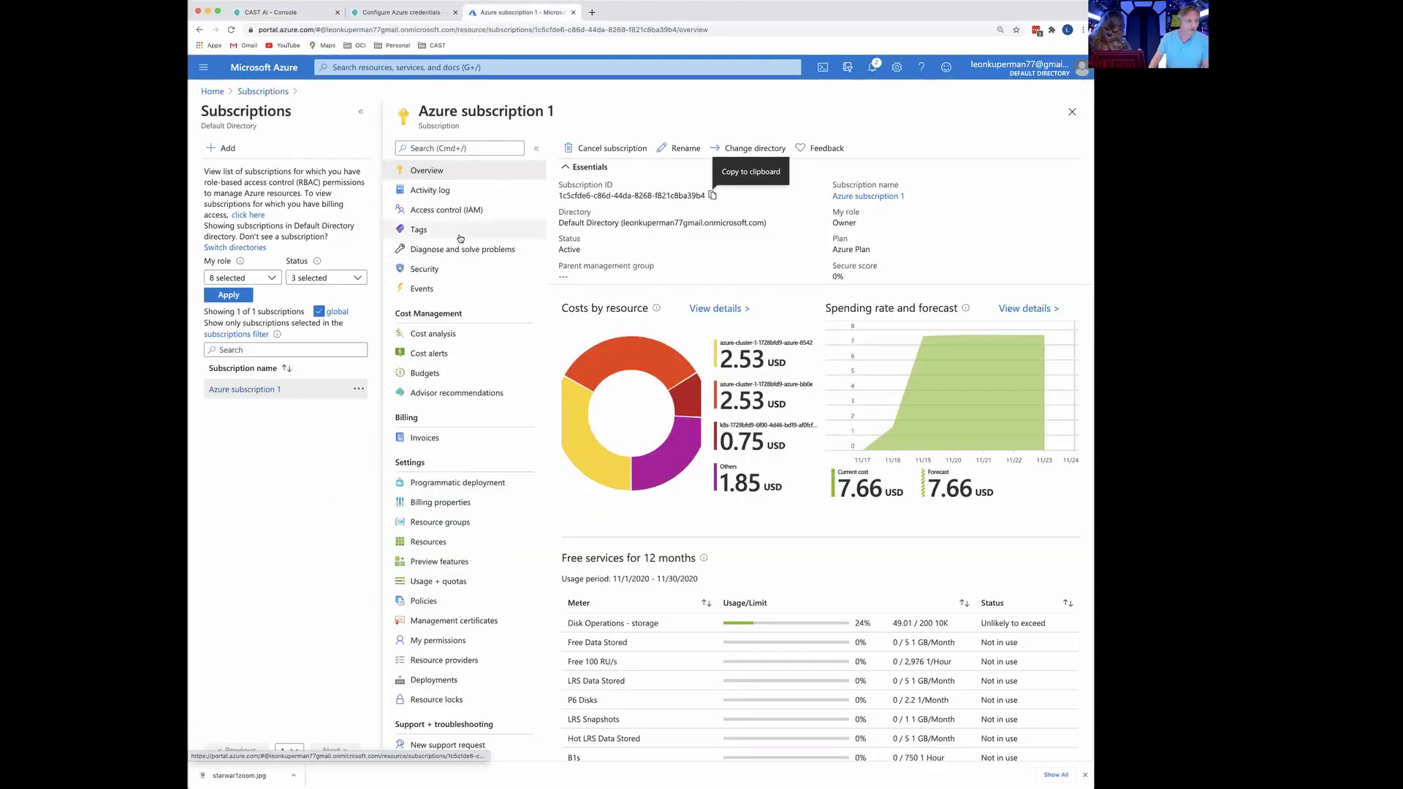
{"action": "left_click", "coordinate": [360, 111]}
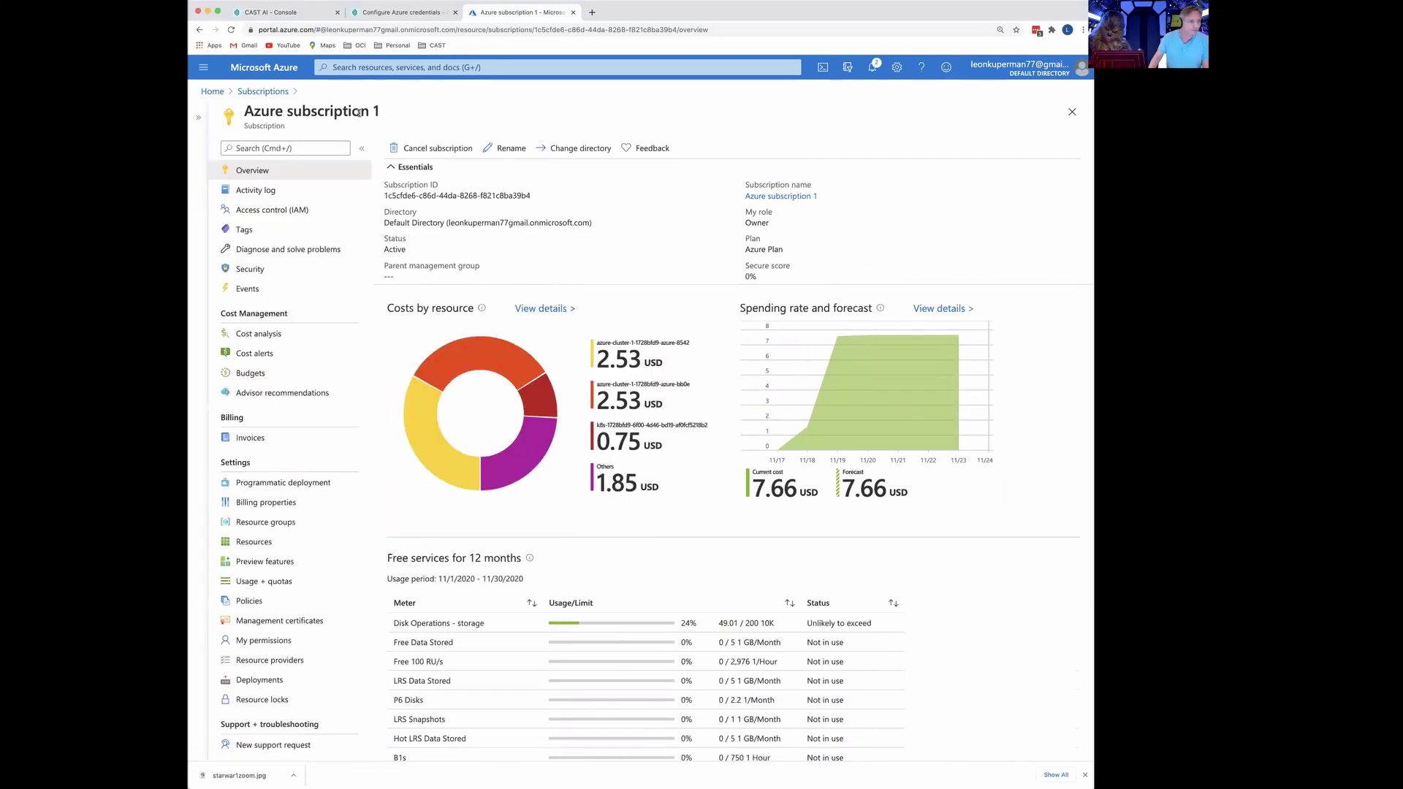
{"action": "left_click", "coordinate": [292, 211]}
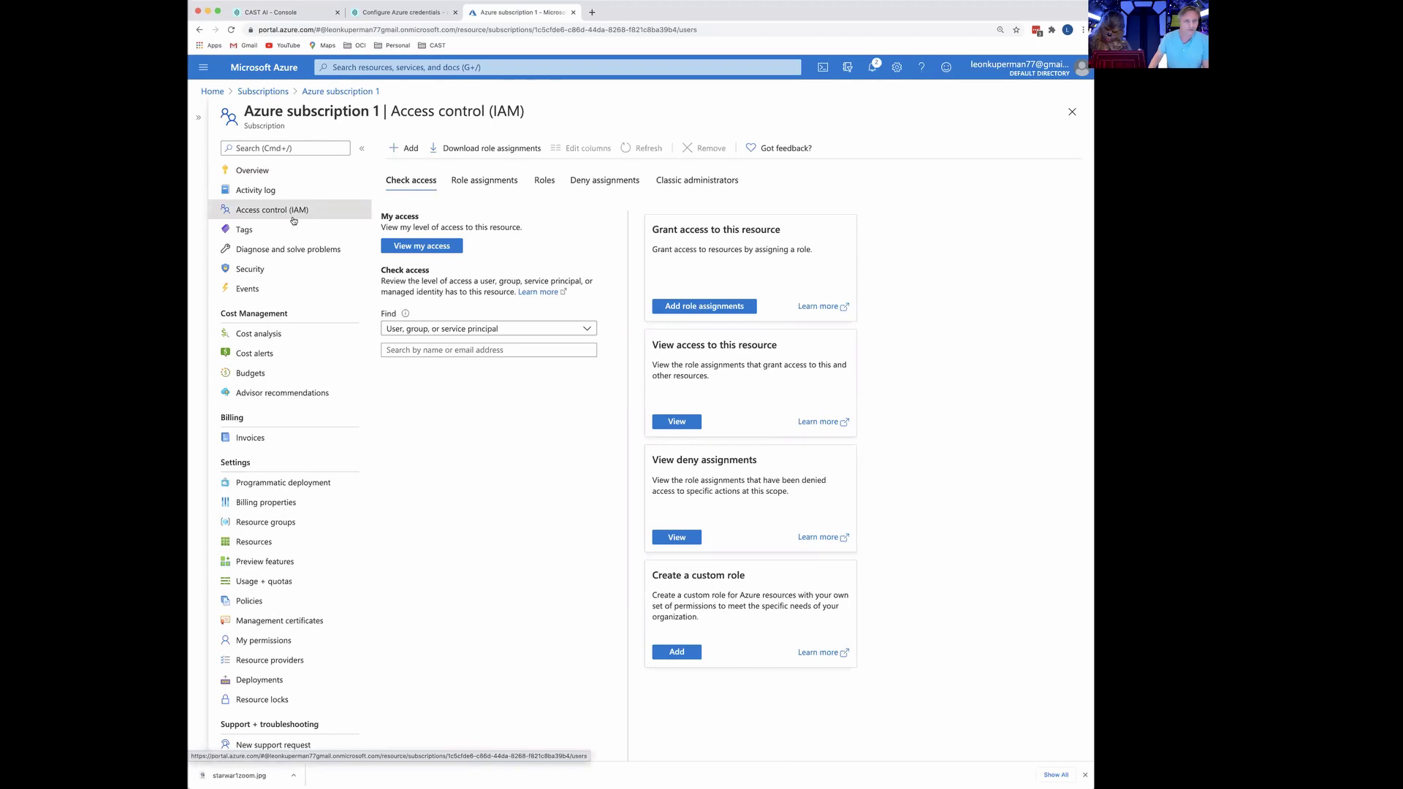
{"action": "left_click", "coordinate": [388, 145]}
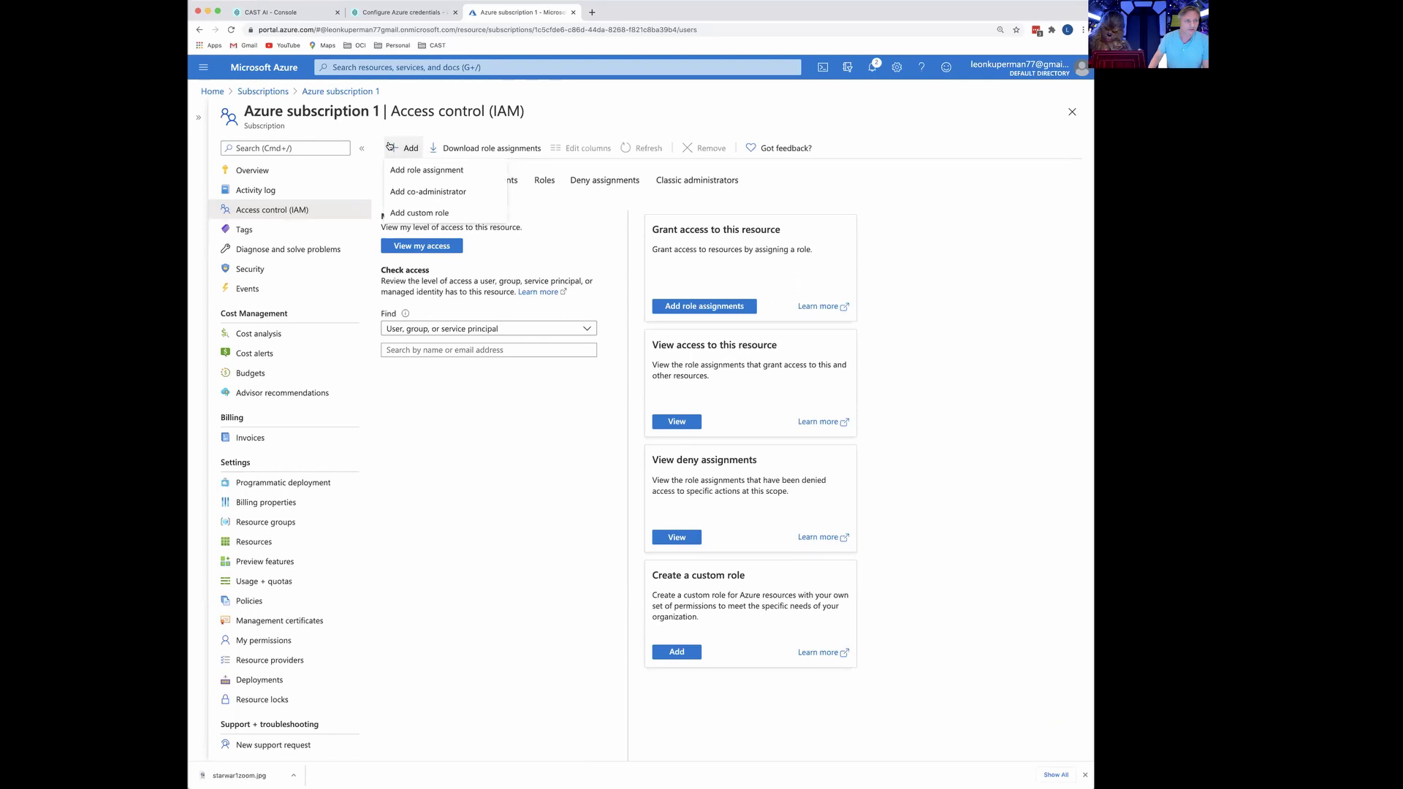
{"action": "left_click", "coordinate": [430, 170]}
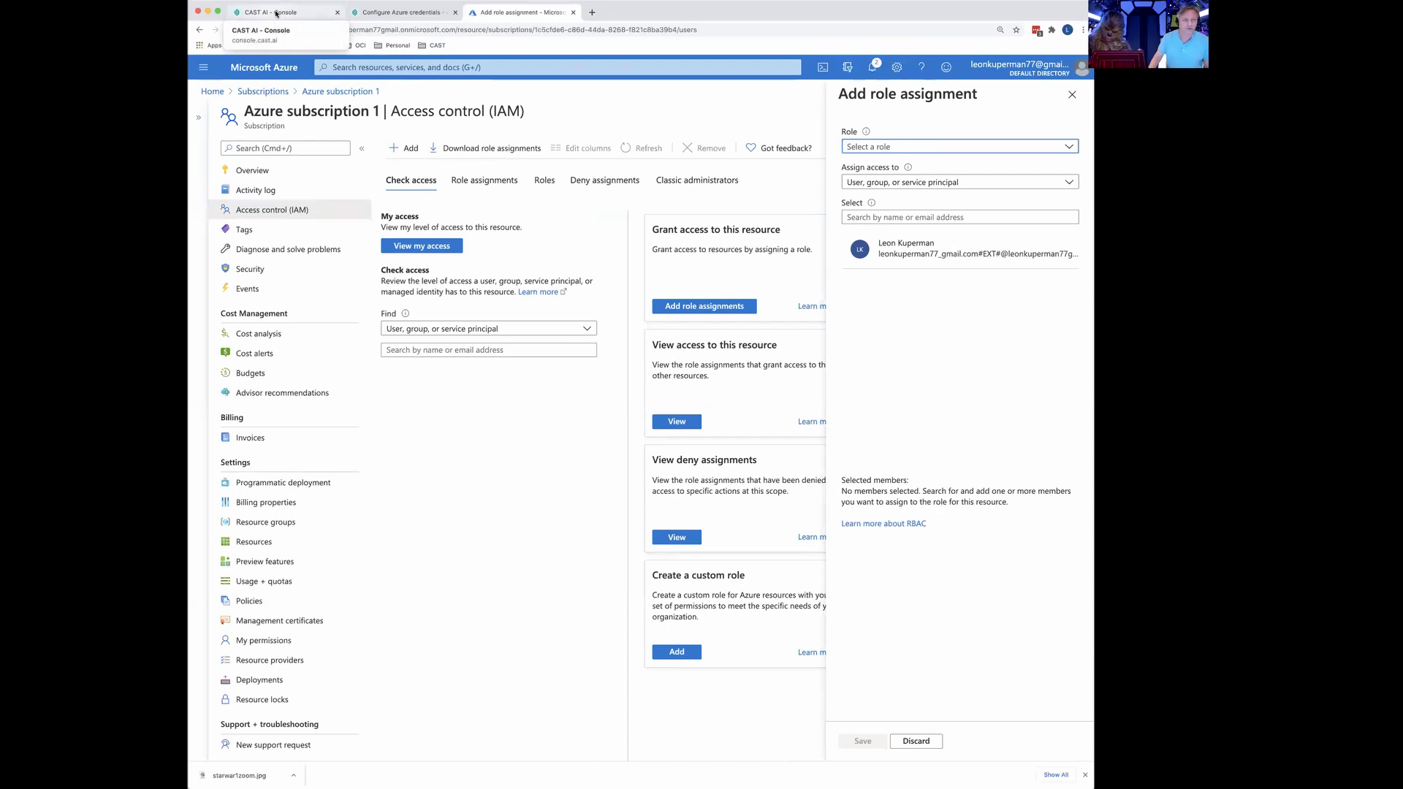
- Check the required role in the CAST AI instructions and set the new role assignment's role to Contributor
{"action": "left_click", "coordinate": [276, 13]}
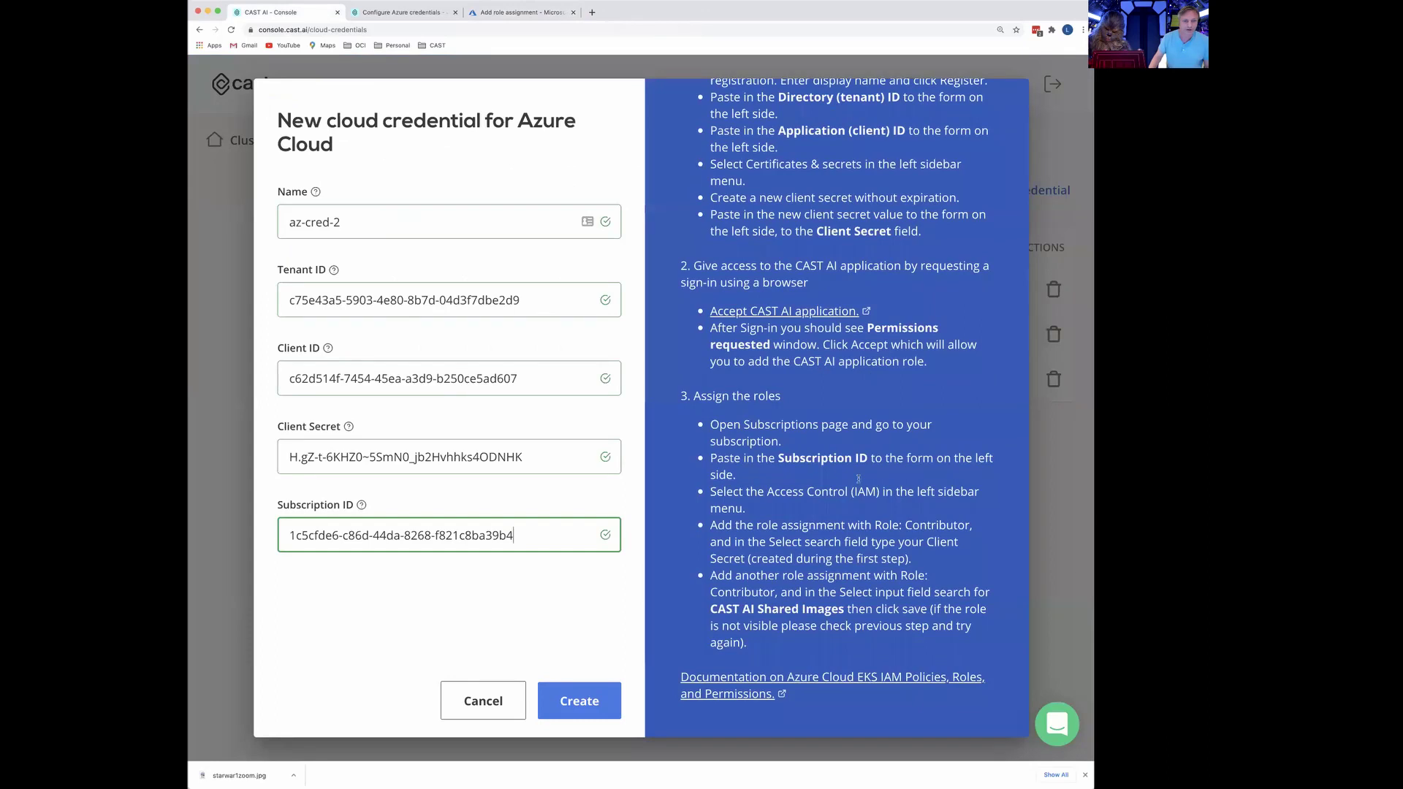
{"action": "left_click_drag", "start_coordinate": [907, 525], "coordinate": [967, 526]}
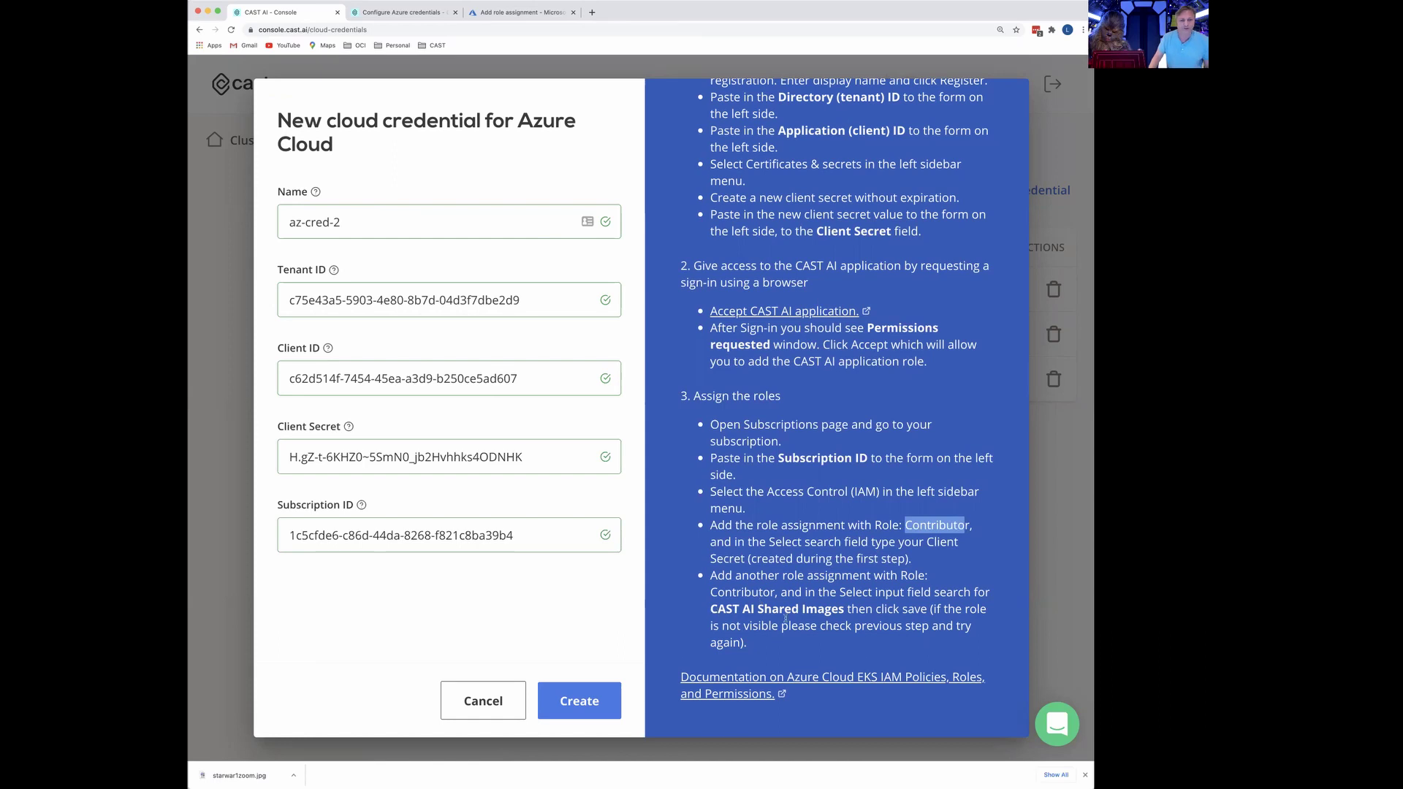
{"action": "left_click", "coordinate": [523, 12]}
{"action": "left_click", "coordinate": [980, 148]}
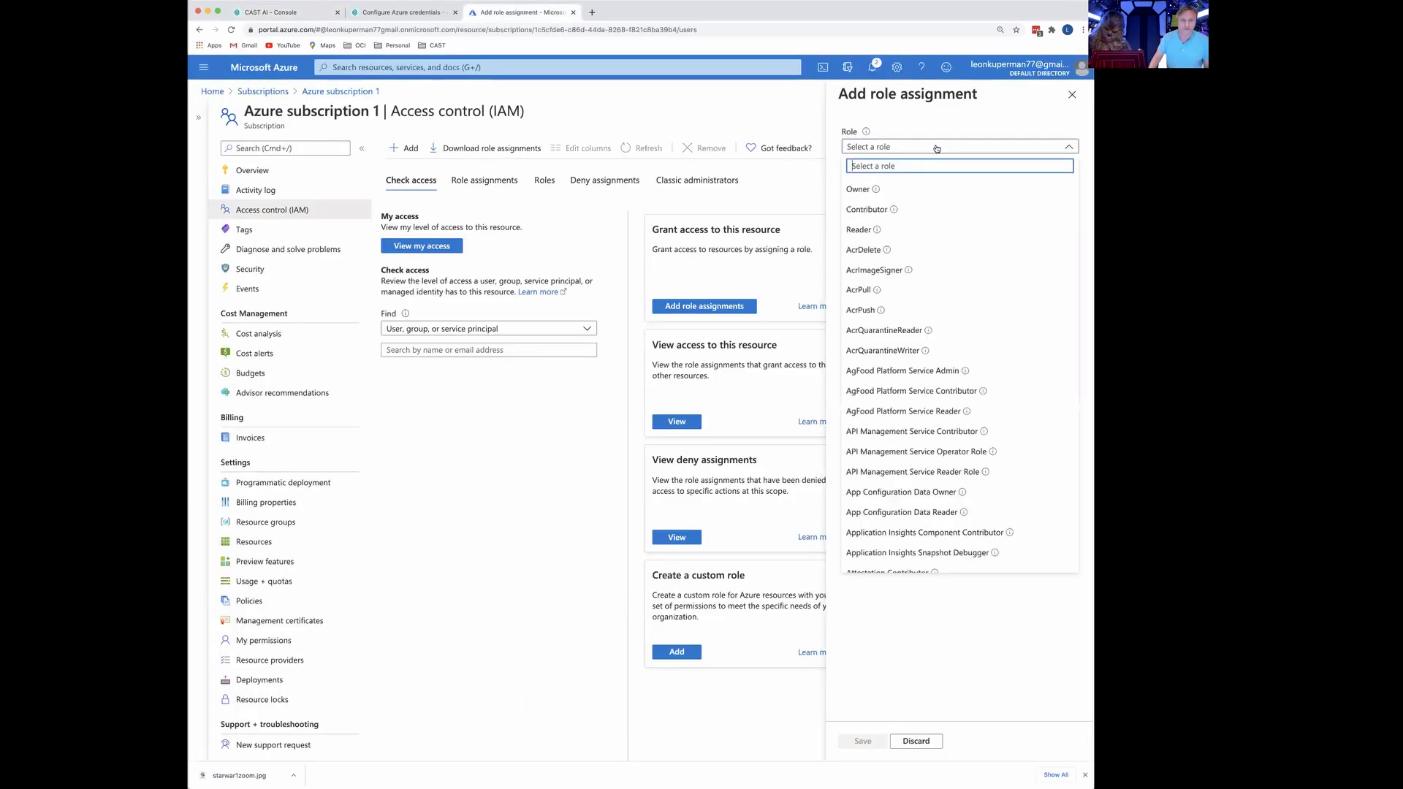
{"action": "left_click", "coordinate": [886, 210]}
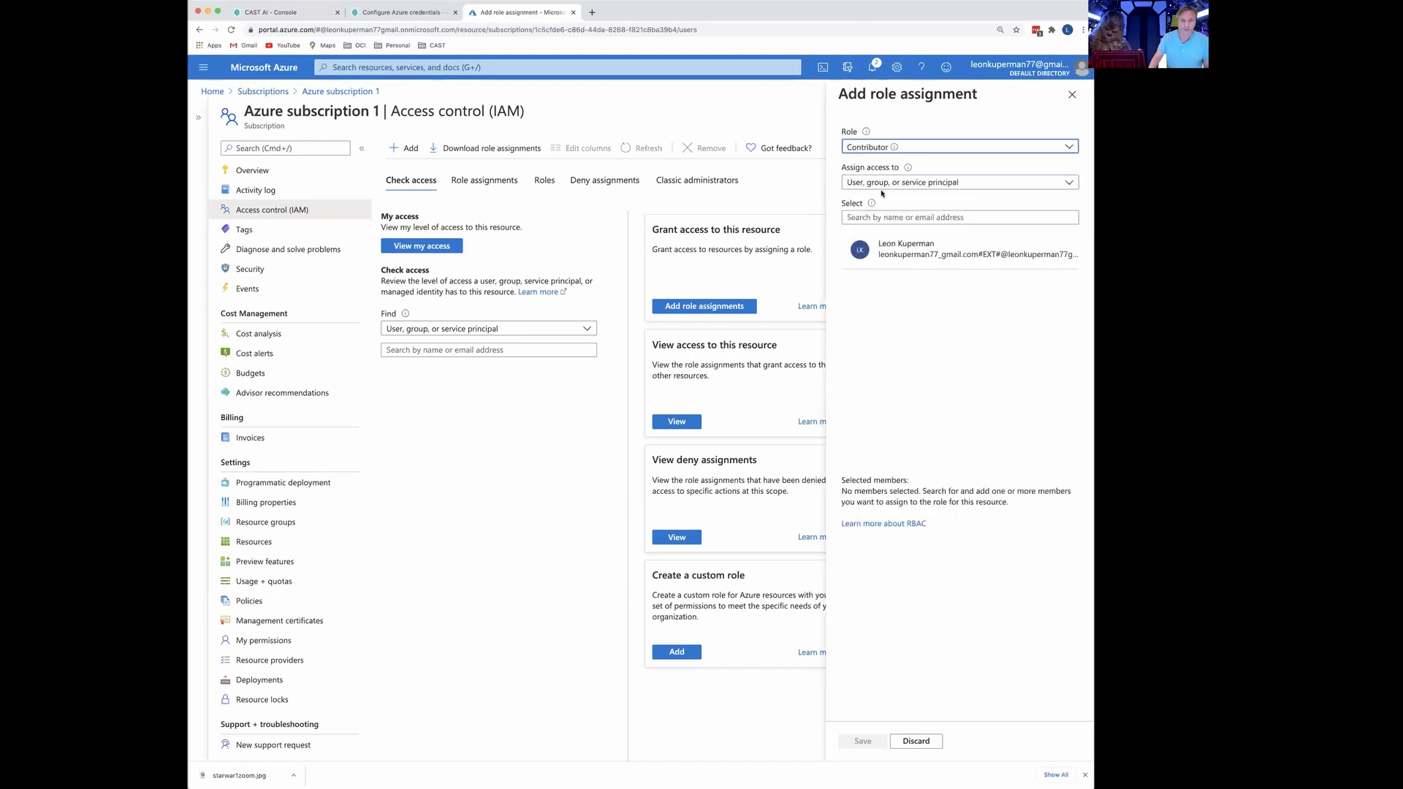
- Search for "CAST", add CAST AI Shared Images and cast-cred-2 as members of the Contributor role assignment, and save it
{"action": "left_click", "coordinate": [890, 217]}
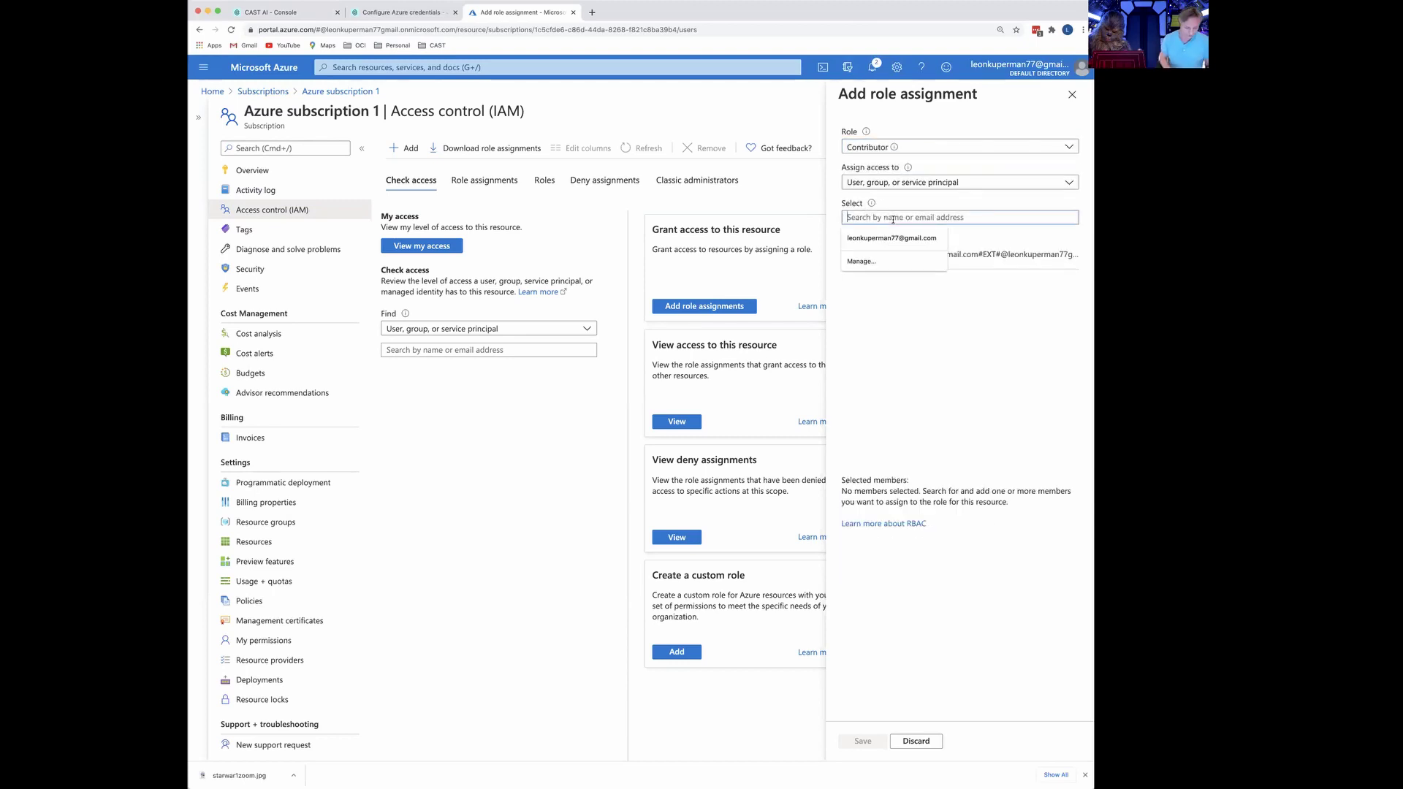
{"action": "type", "text": "CAST"}
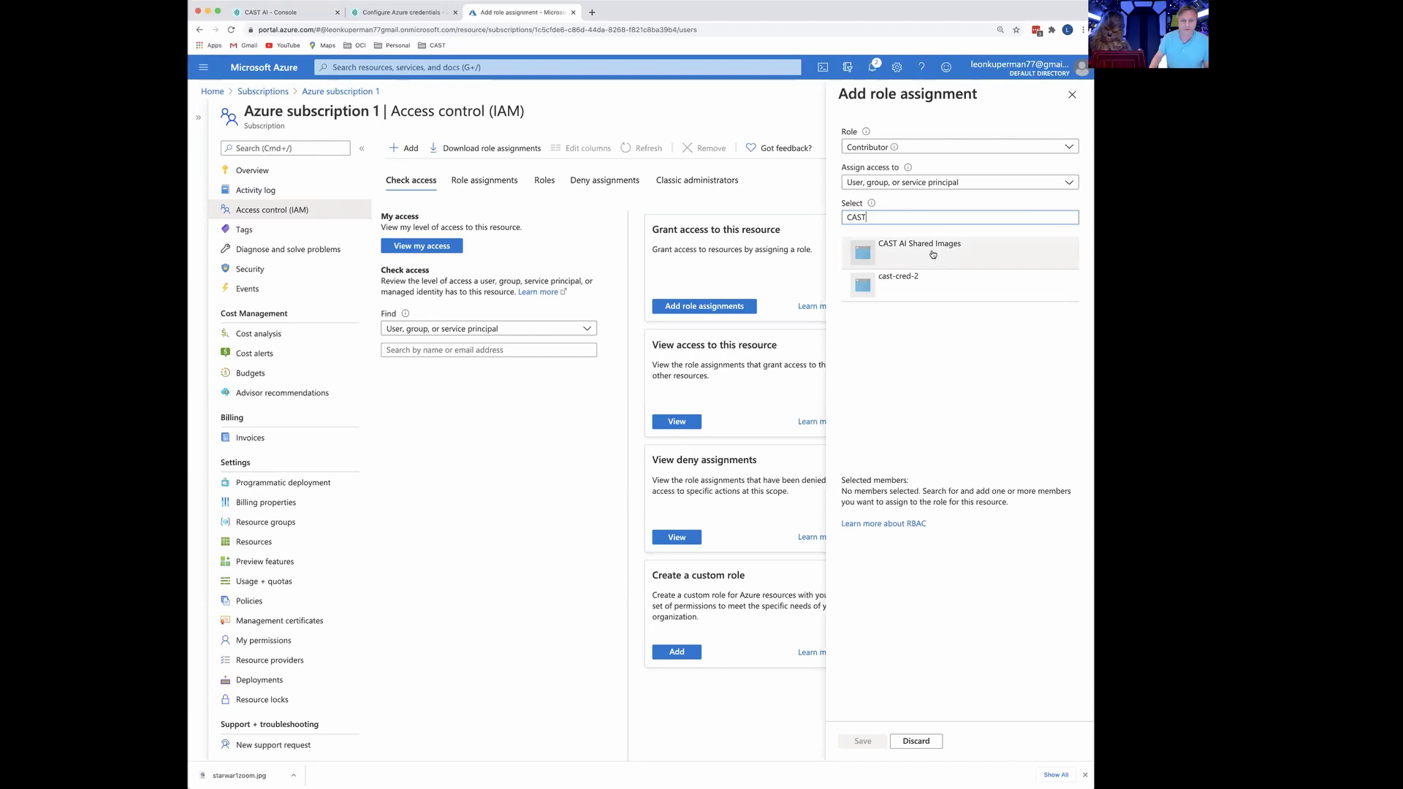
{"action": "left_click", "coordinate": [933, 253]}
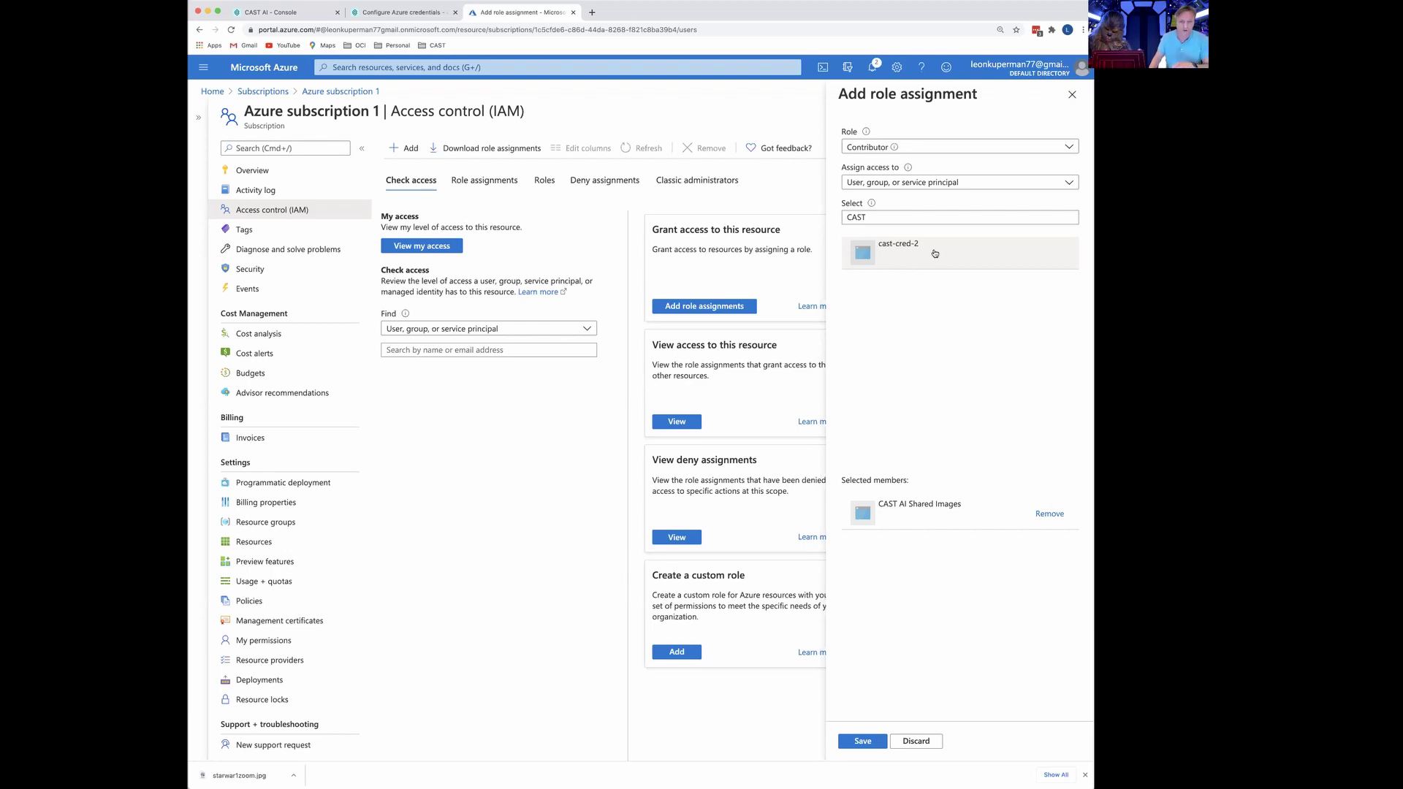
{"action": "left_click", "coordinate": [933, 254]}
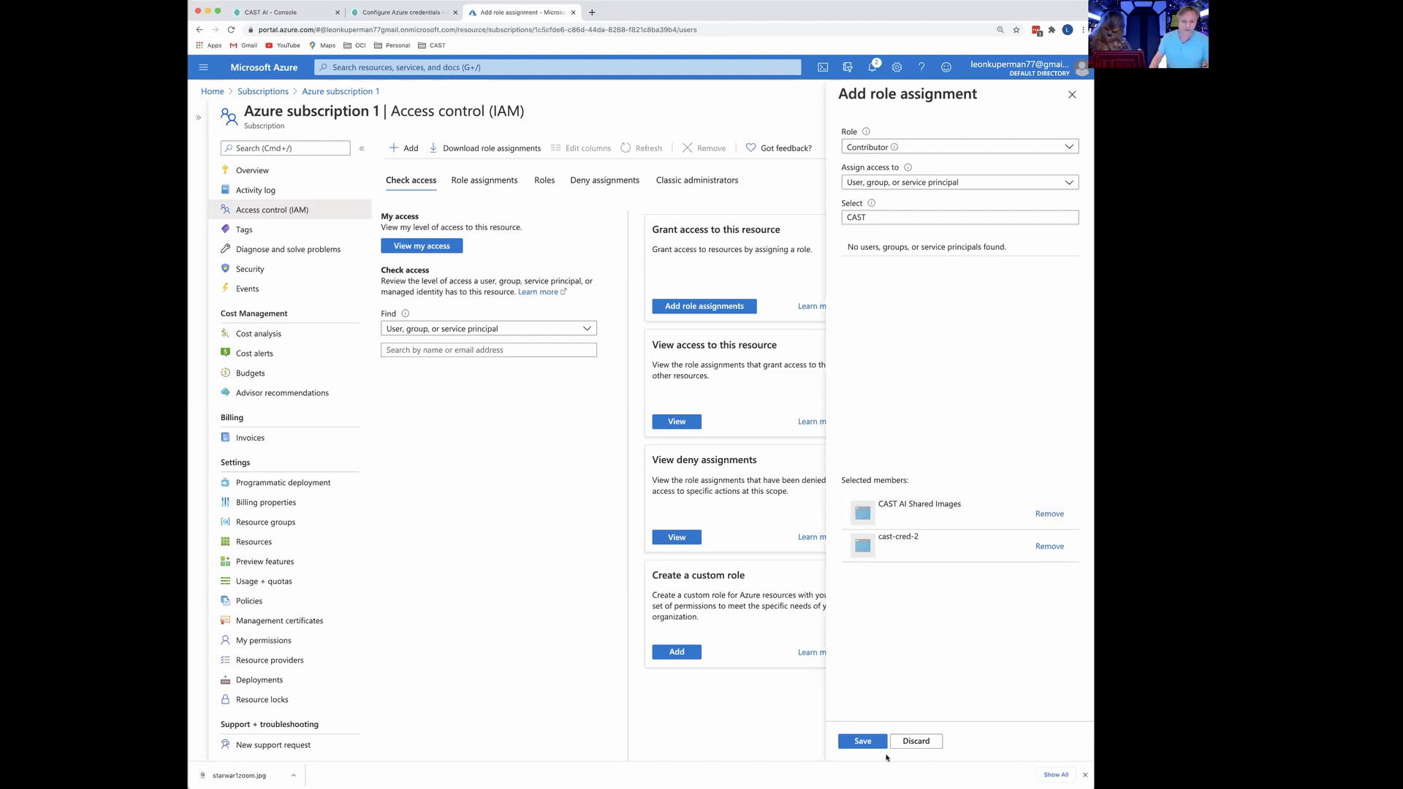
{"action": "left_click", "coordinate": [864, 739]}
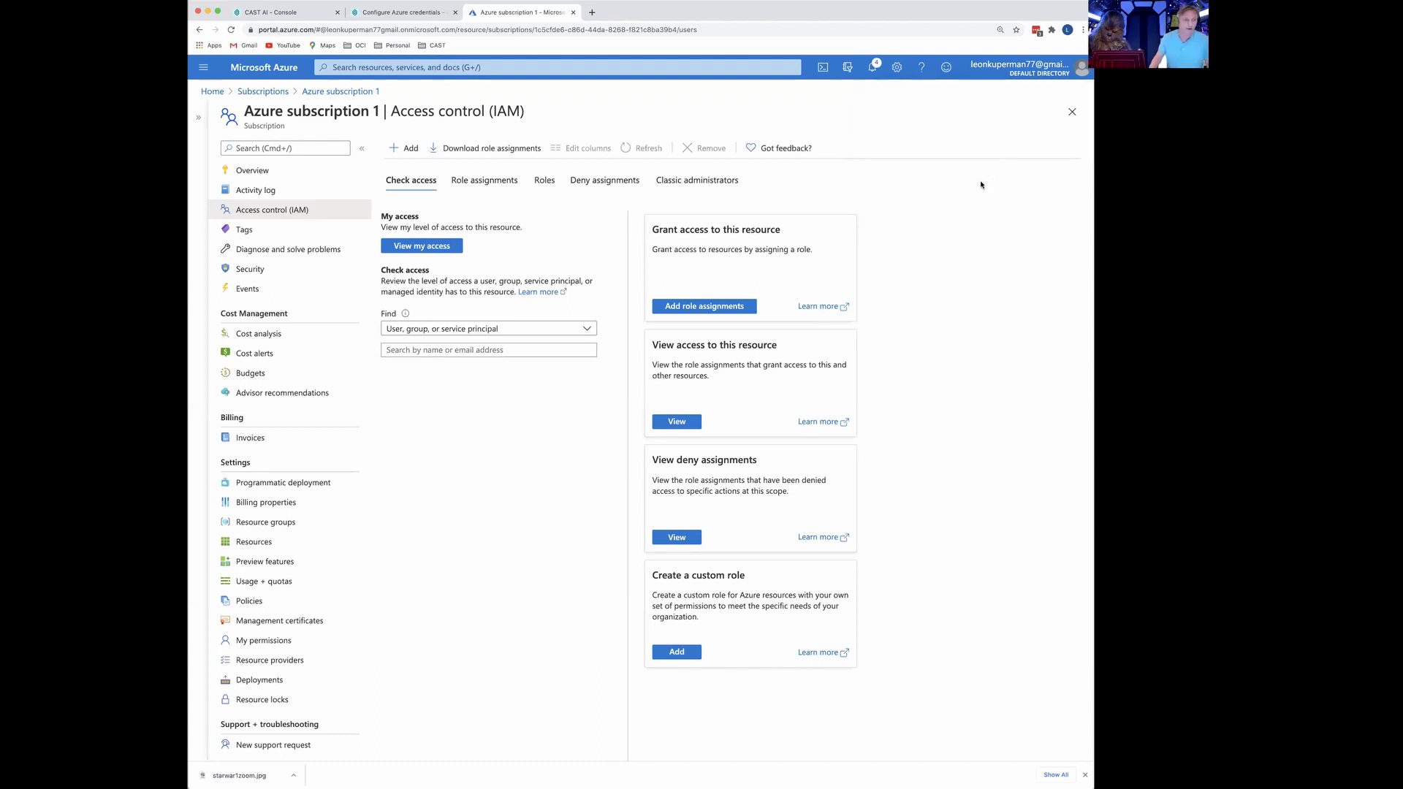
- View the subscription's role assignments and mark the CAST AI Shared Images and cast-cred-2 entries under Contributor
{"action": "left_click", "coordinate": [485, 180]}
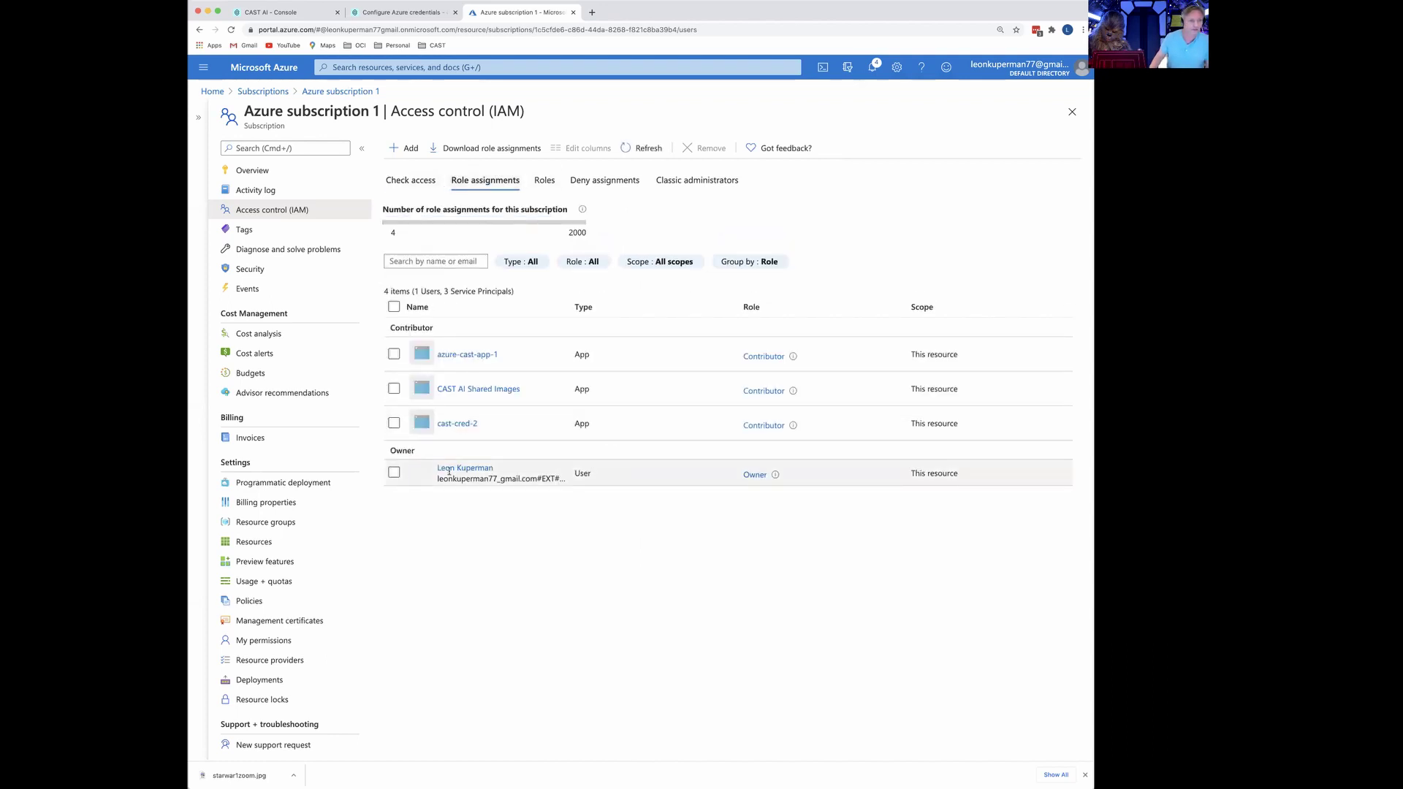
{"action": "left_click", "coordinate": [393, 389]}
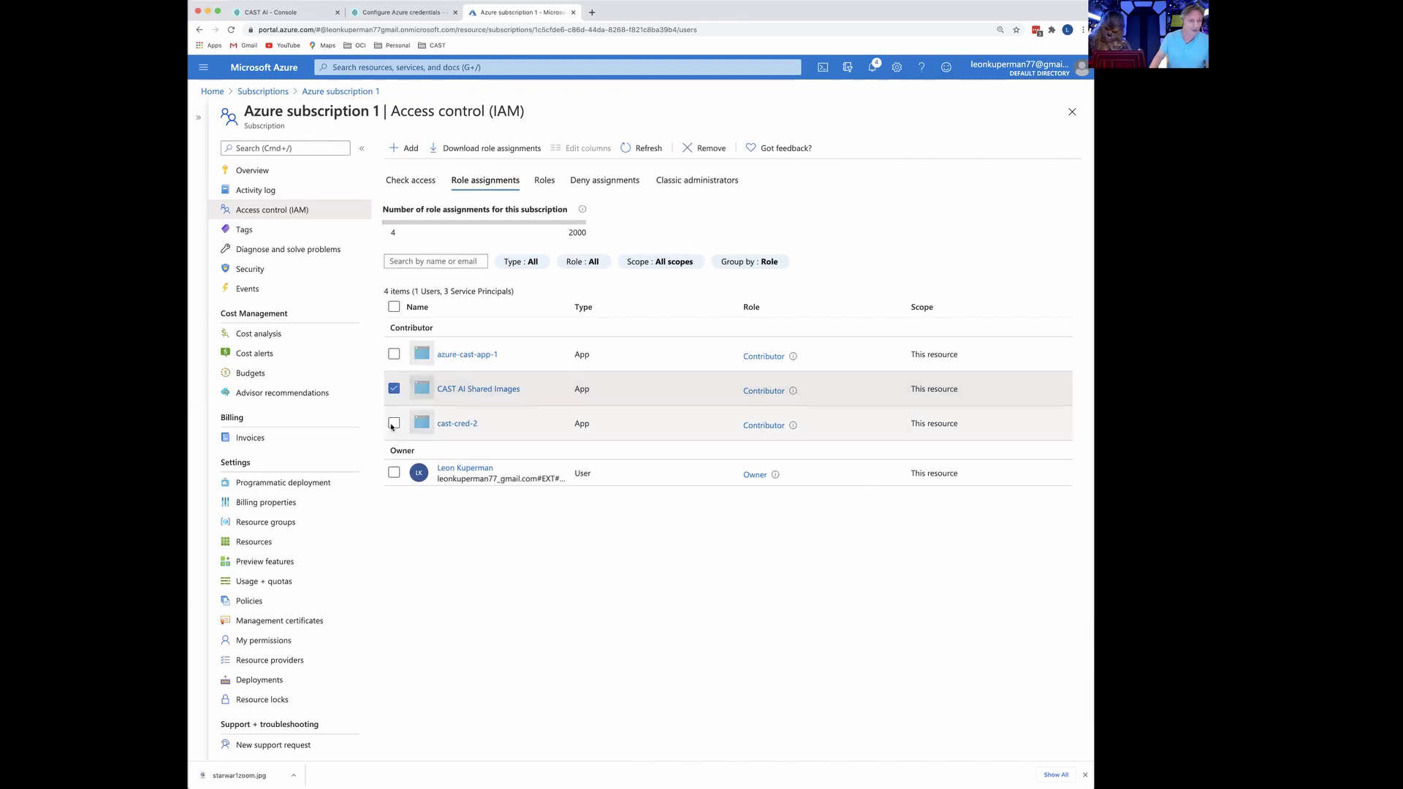
{"action": "left_click", "coordinate": [394, 424]}
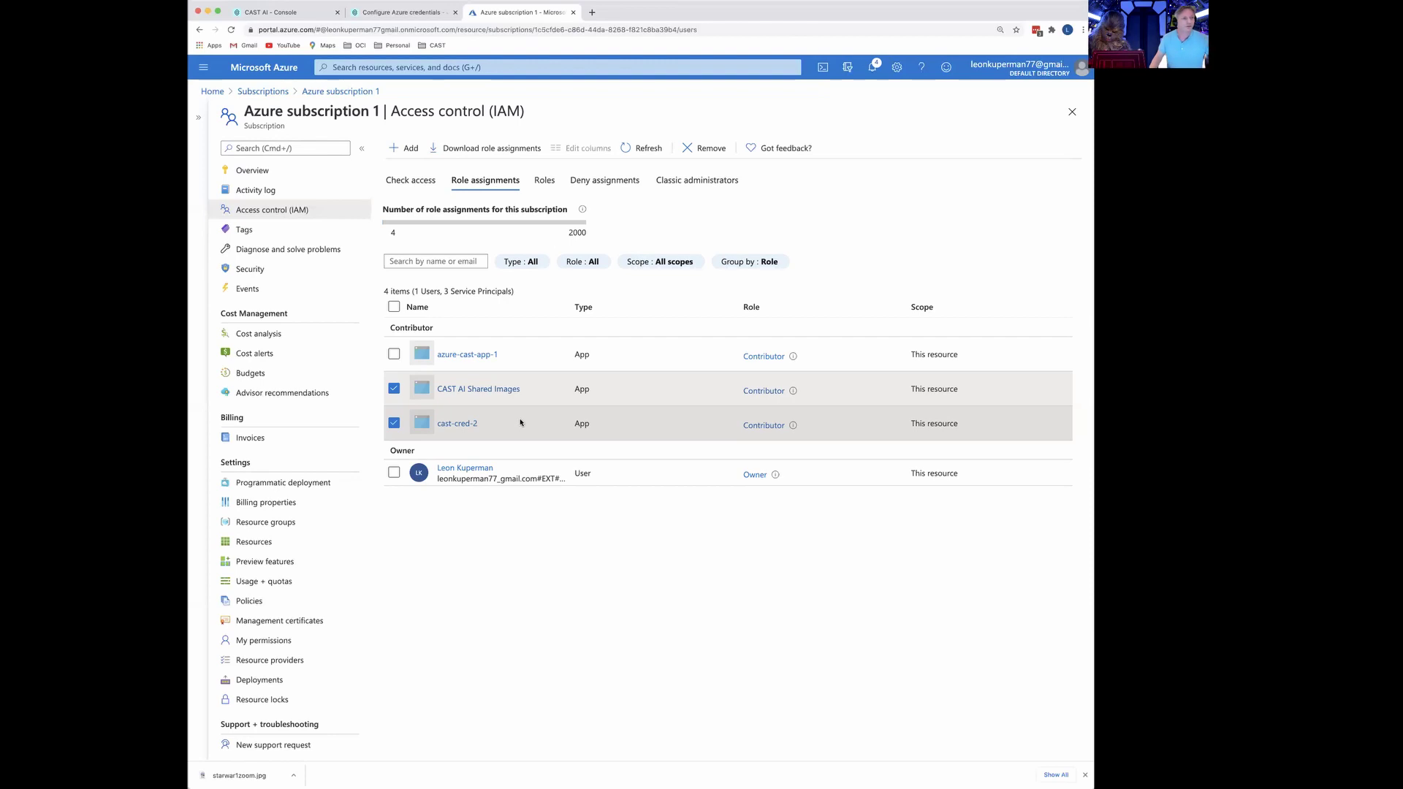
- Switch to the CAST AI console, create the az-cred-2 Azure credential from the completed form, and check it in the credentials list
{"action": "left_click", "coordinate": [283, 13]}
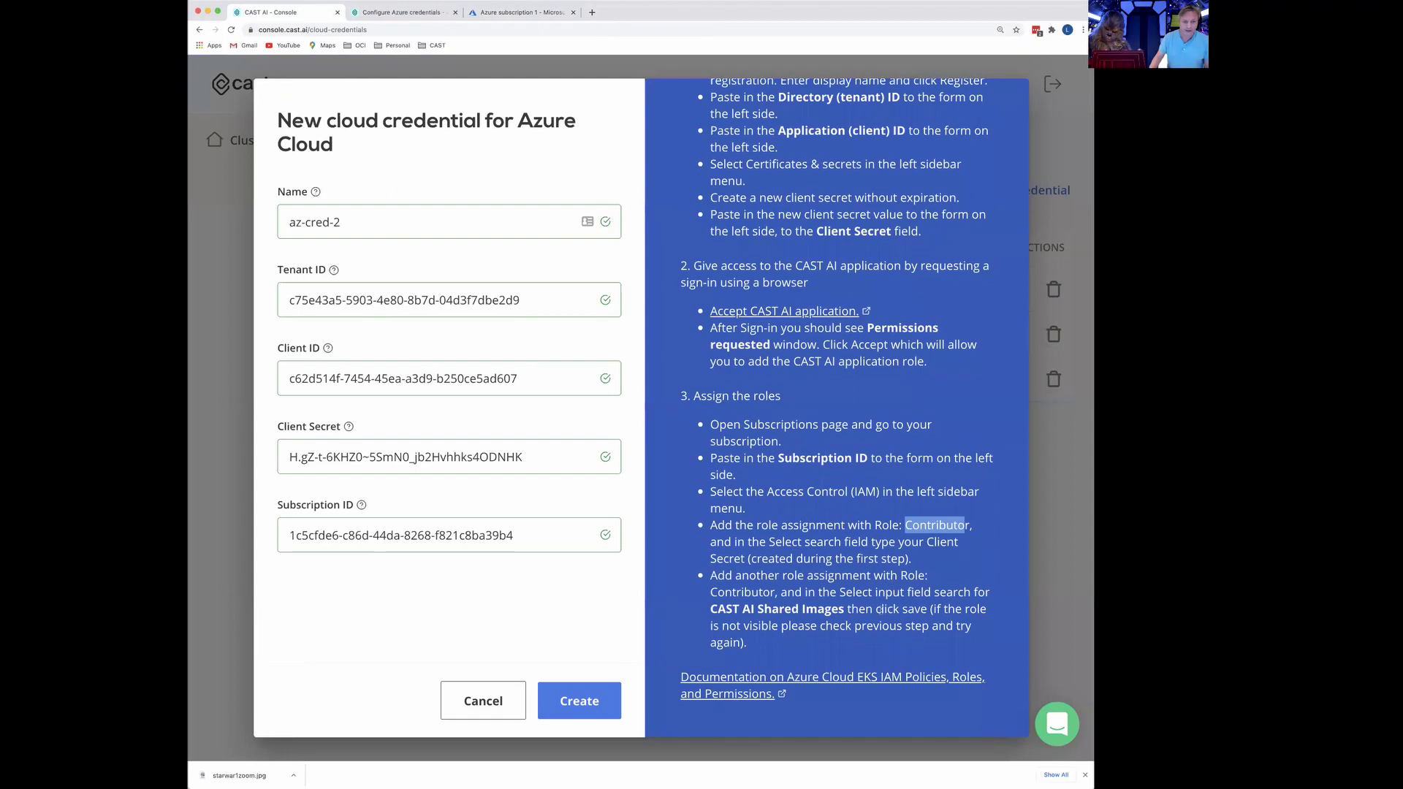
{"action": "left_click", "coordinate": [592, 702]}
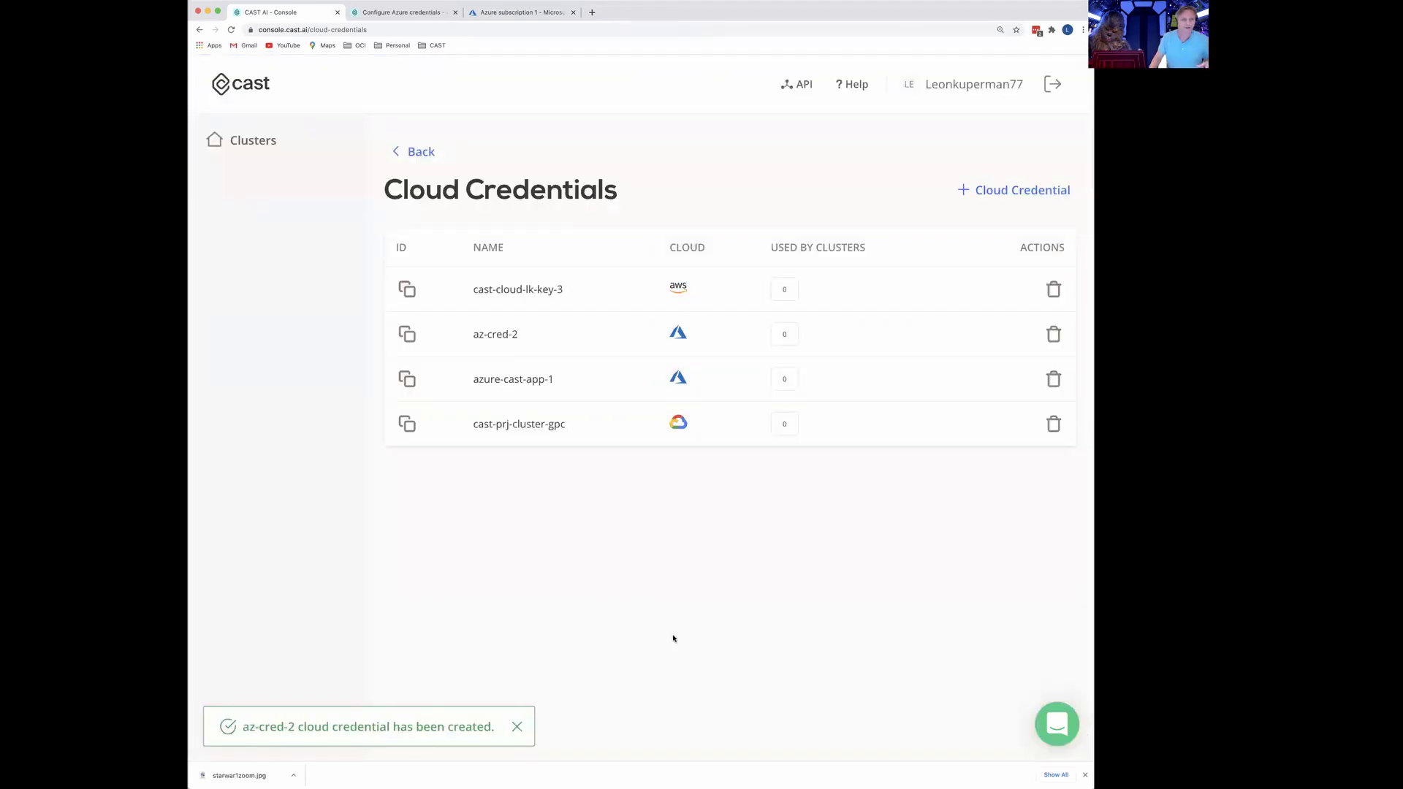
{"action": "triple_click", "coordinate": [485, 334]}
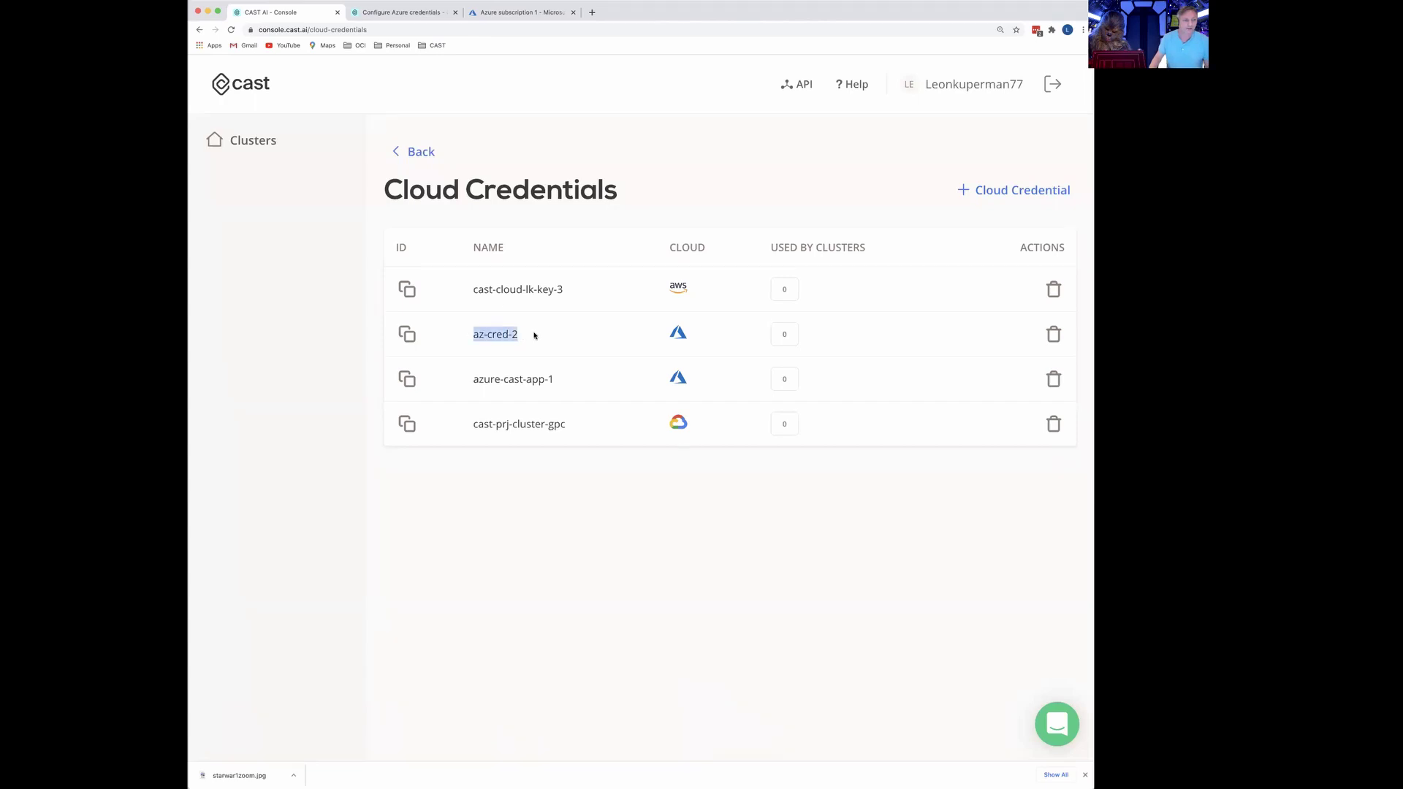
- Start a new cluster from the clusters overview, name it test82 and set its region to US East (Ashburn)
{"action": "left_click", "coordinate": [250, 140]}
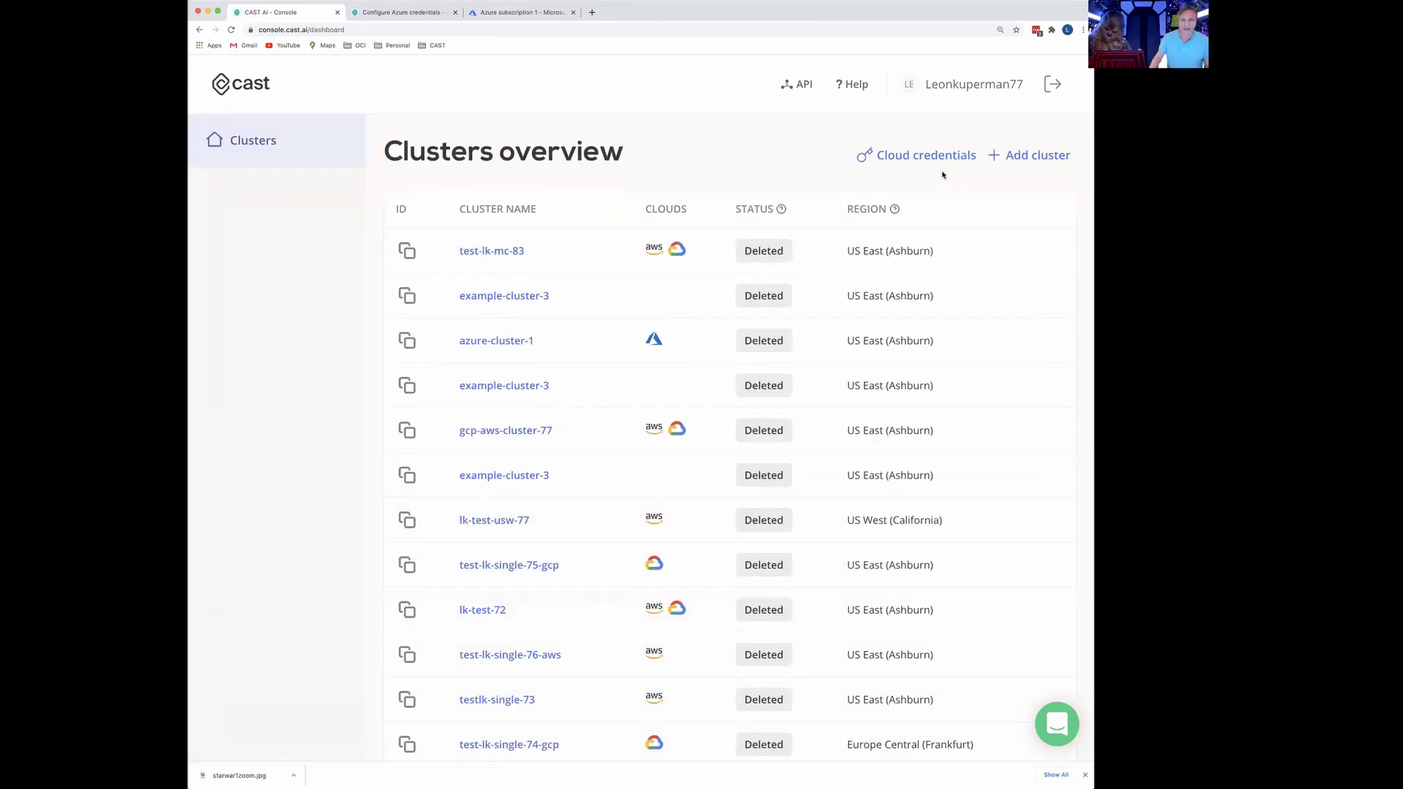
{"action": "left_click", "coordinate": [1036, 155]}
{"action": "left_click", "coordinate": [554, 376]}
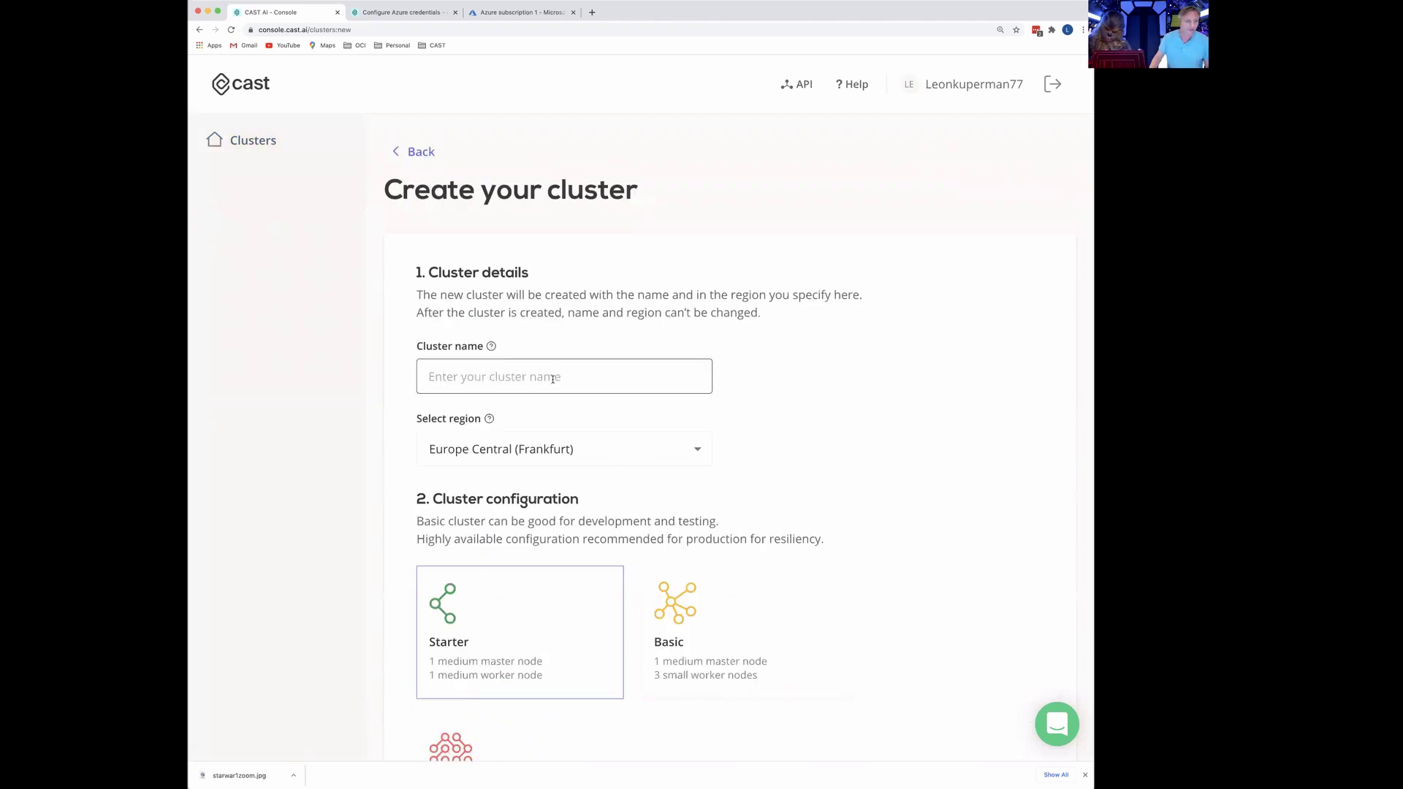
{"action": "type", "text": "test82"}
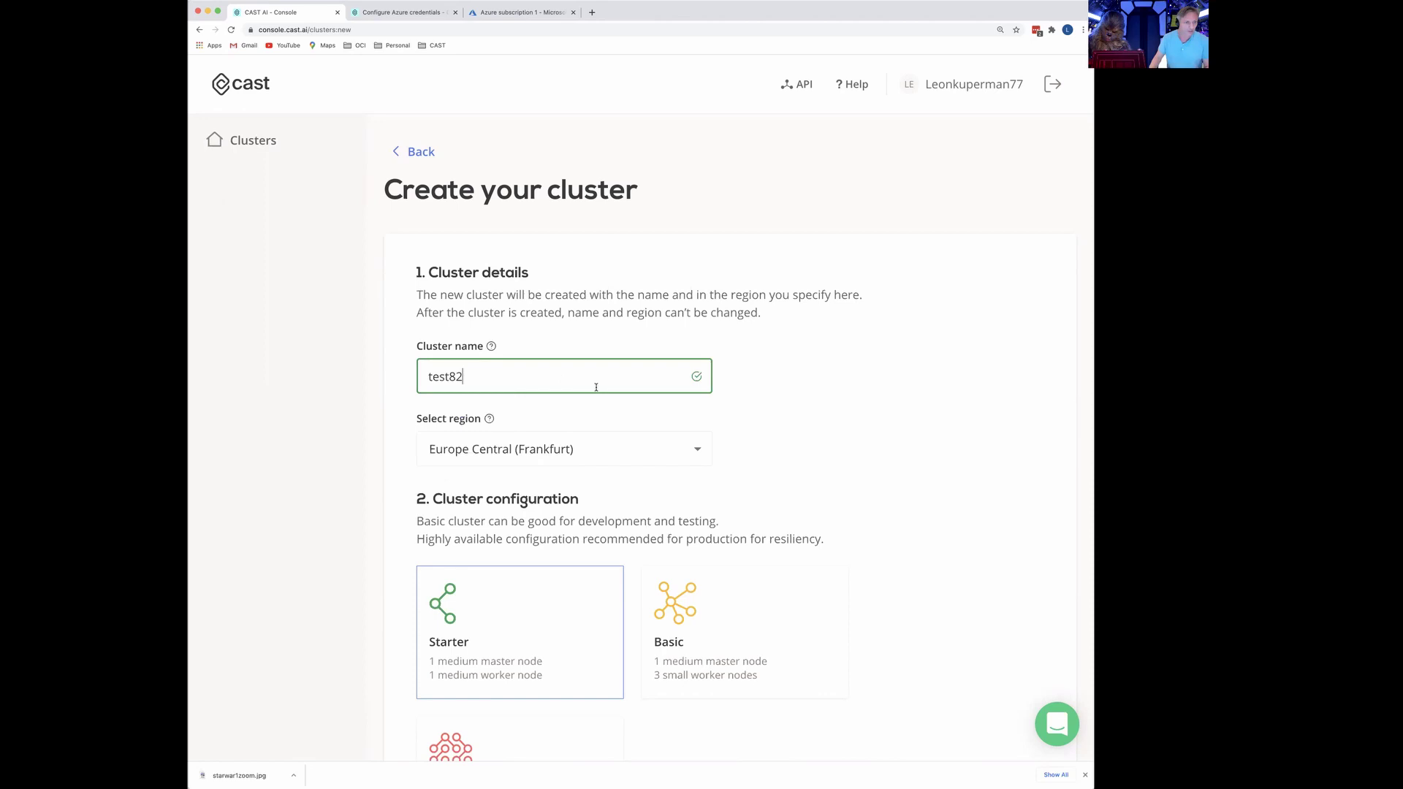
{"action": "scroll", "coordinate": [596, 388], "scroll_direction": "down", "scroll_amount": 2}
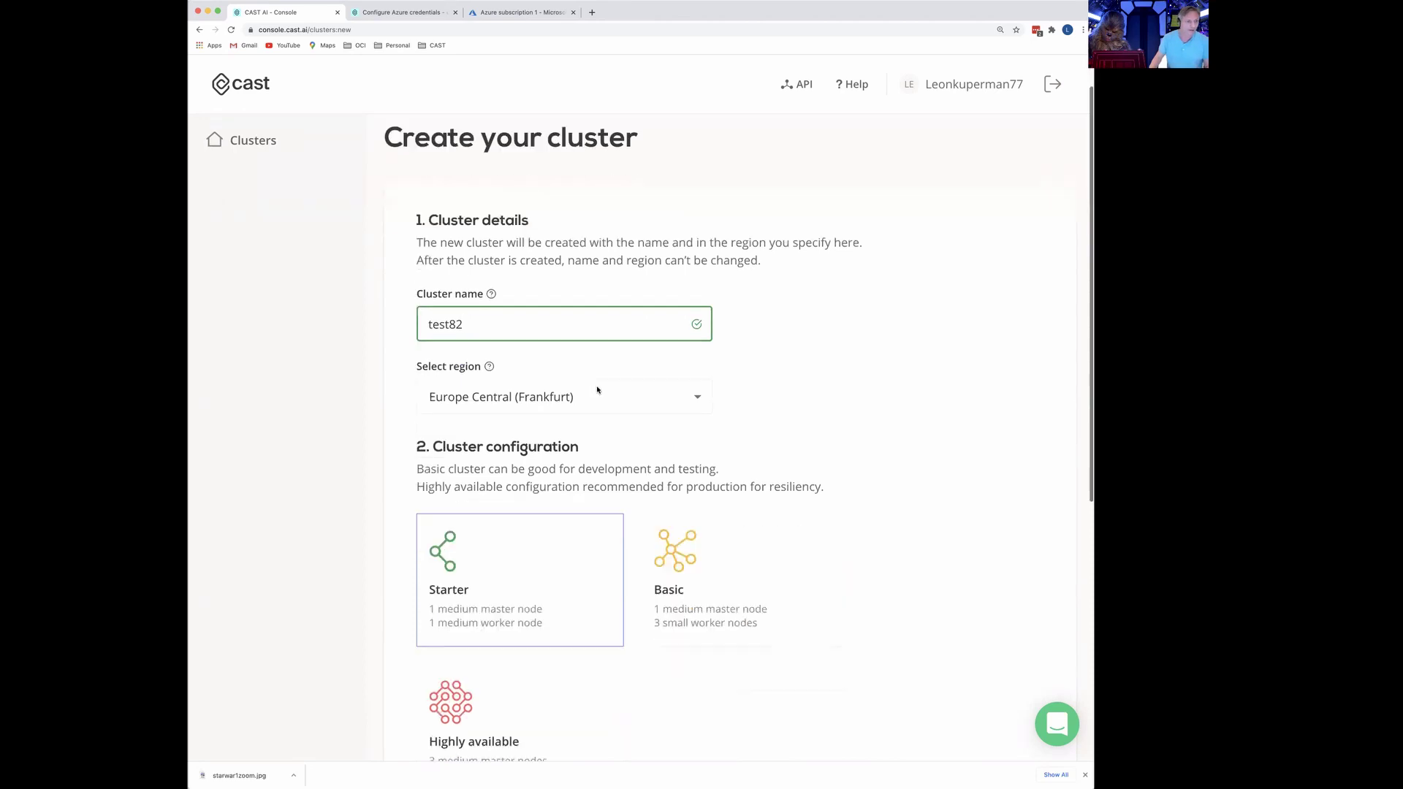
{"action": "left_click", "coordinate": [573, 364]}
{"action": "left_click", "coordinate": [567, 380]}
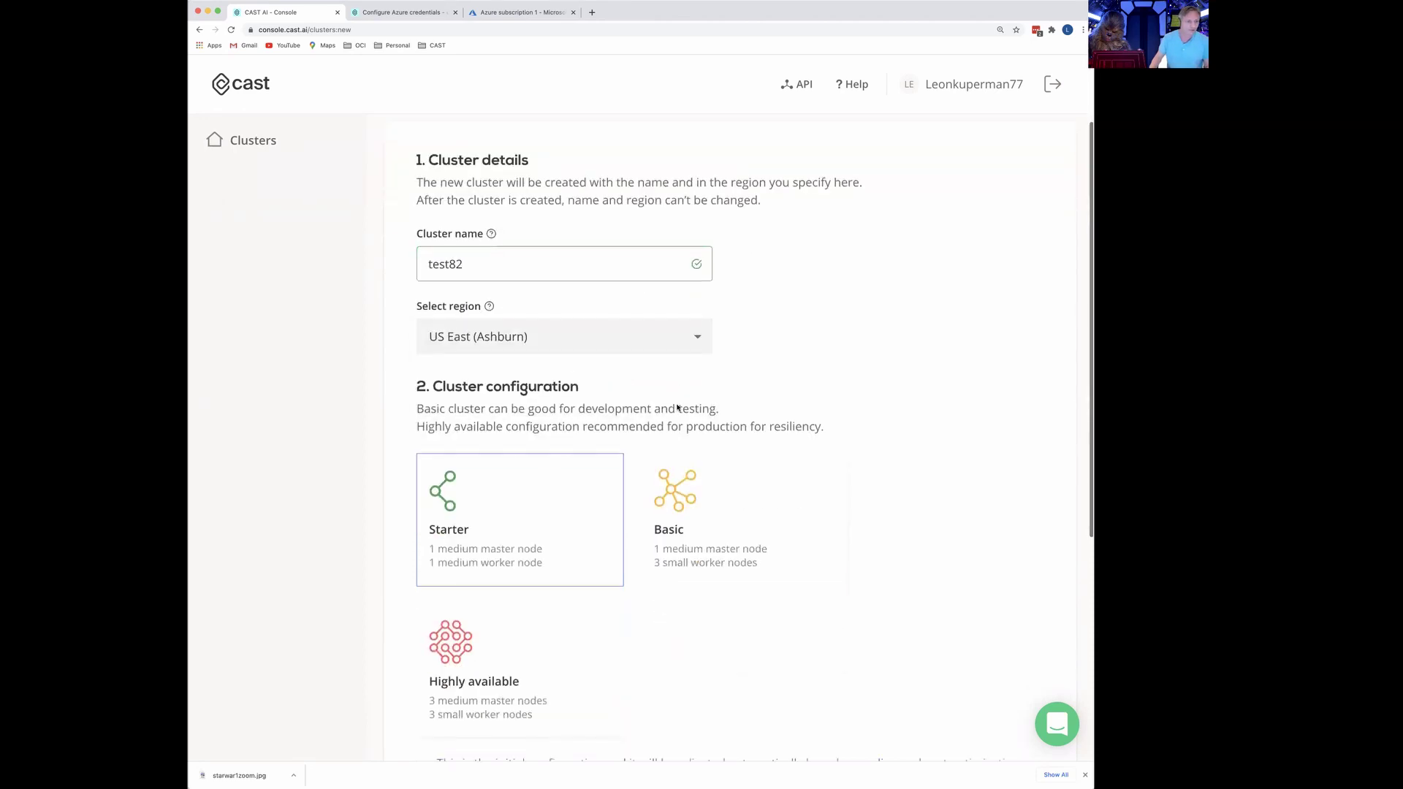
- Enable Azure as the cluster's cloud provider and review the az-cred-2 credential and cluster settings
{"action": "scroll", "coordinate": [676, 407], "scroll_direction": "down", "scroll_amount": 8}
{"action": "left_click", "coordinate": [457, 585]}
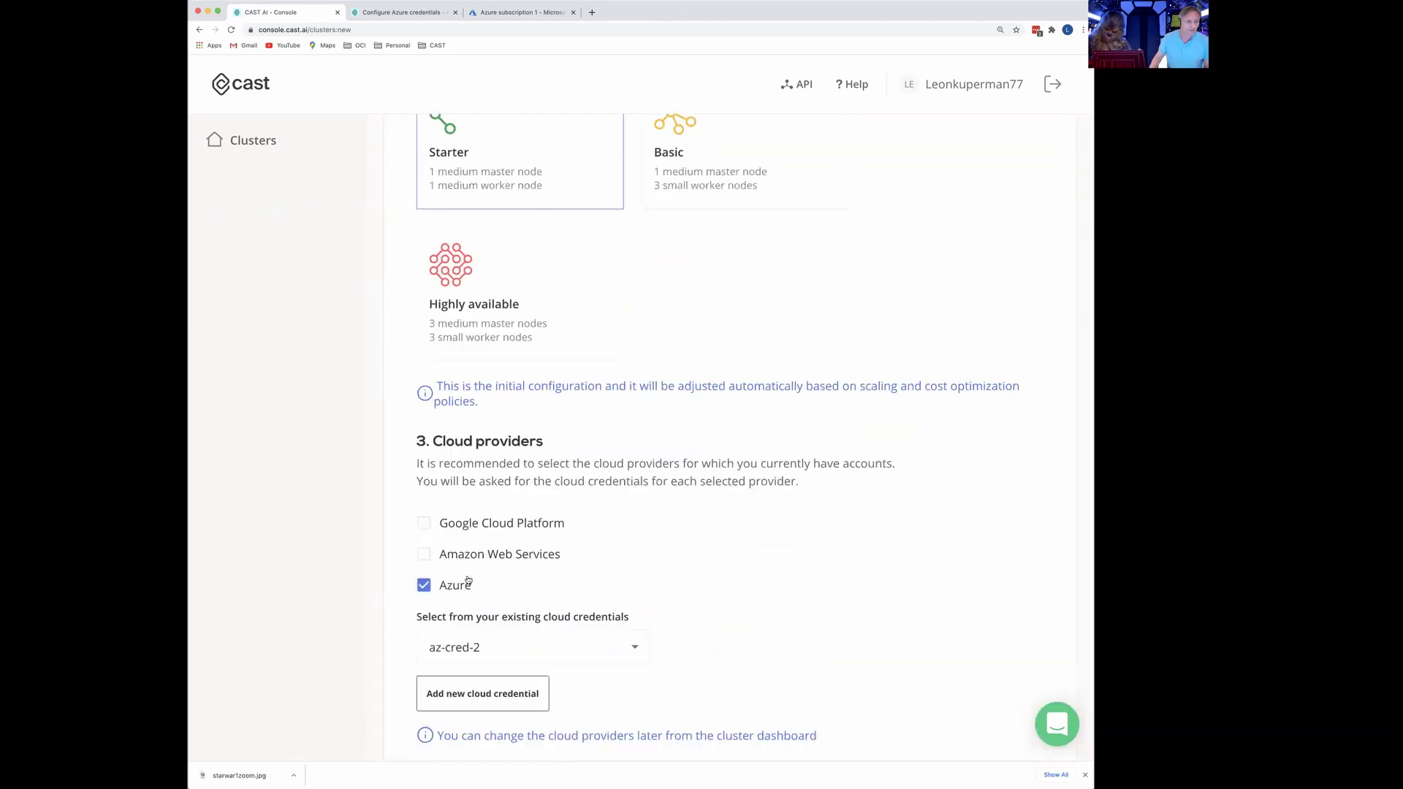
{"action": "scroll", "coordinate": [585, 574], "scroll_direction": "down", "scroll_amount": 1}
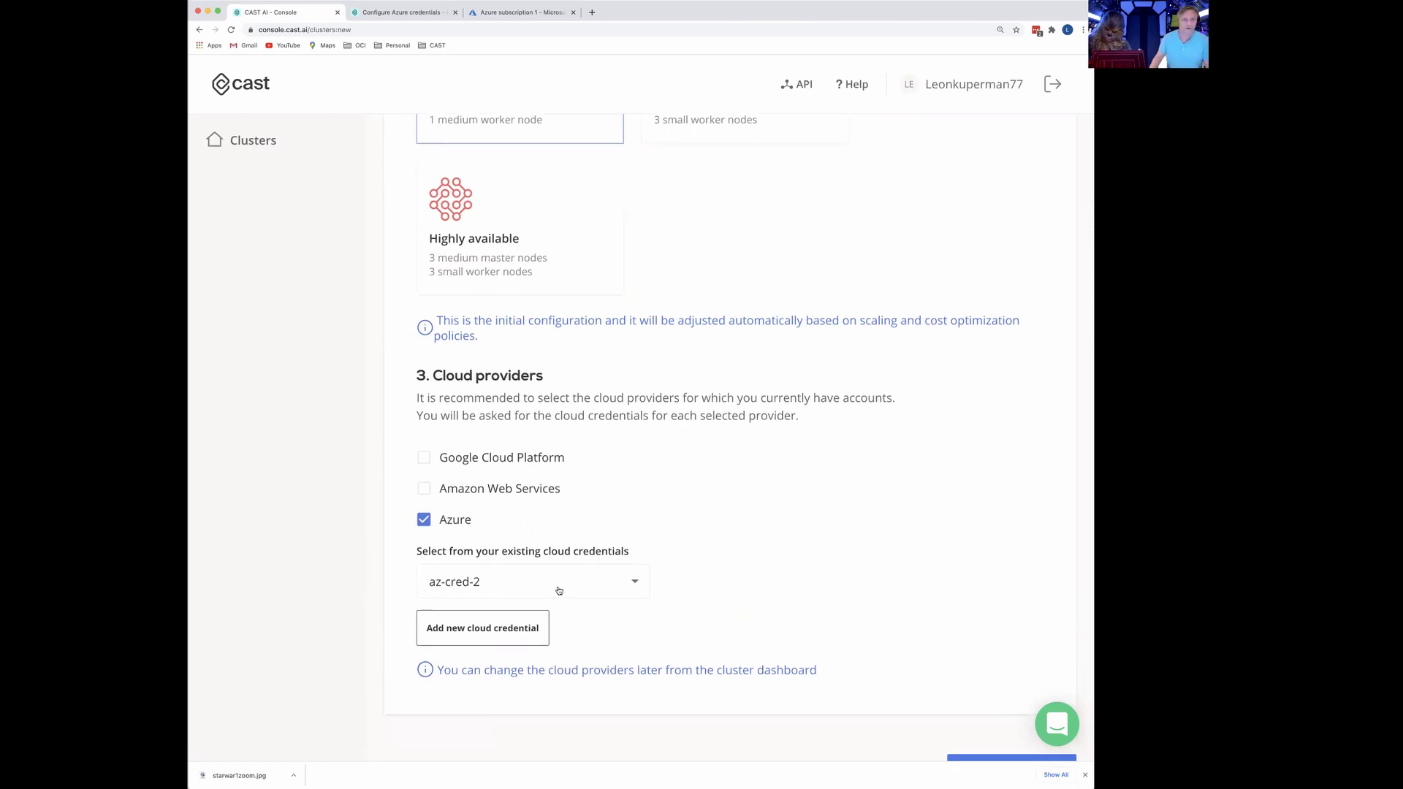
{"action": "scroll", "coordinate": [559, 590], "scroll_direction": "up", "scroll_amount": 8}
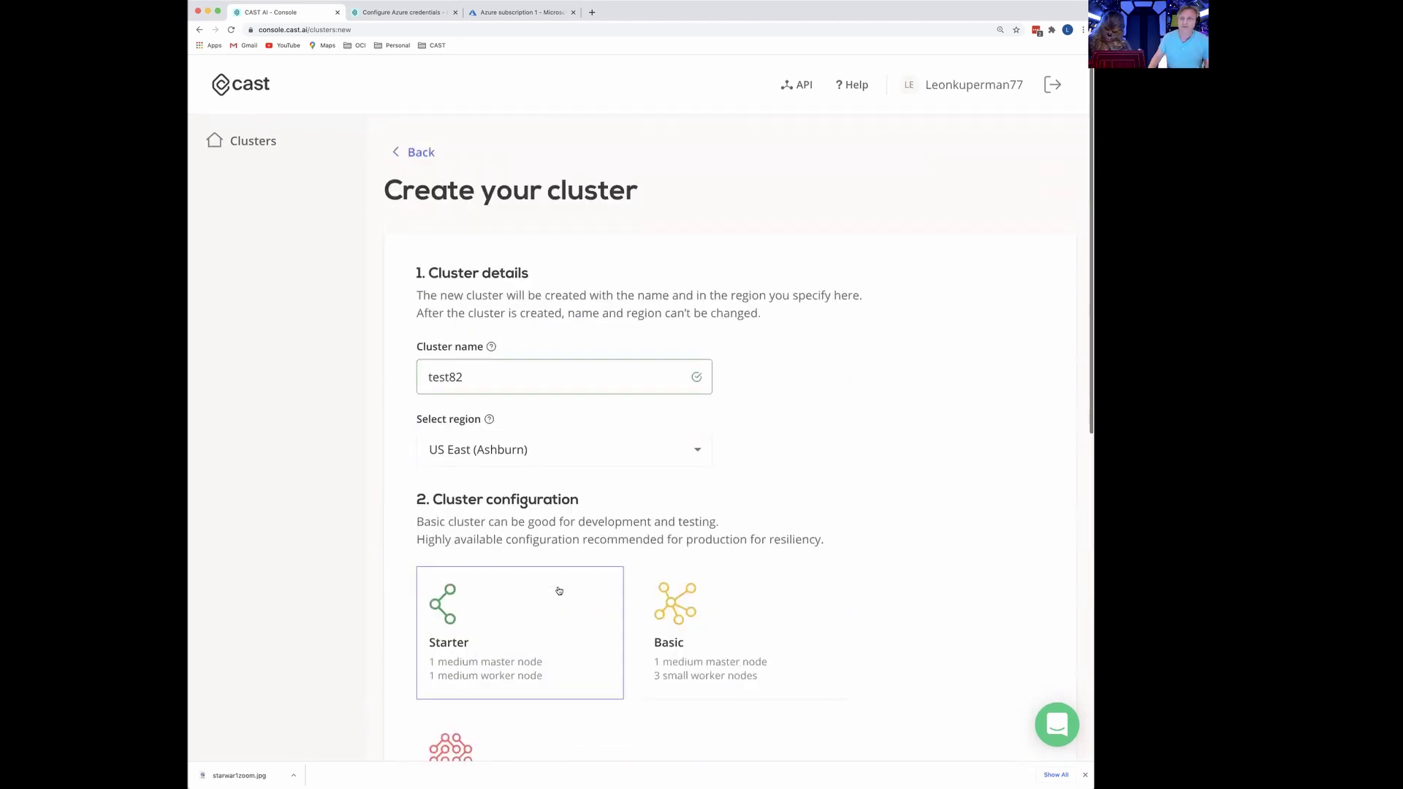